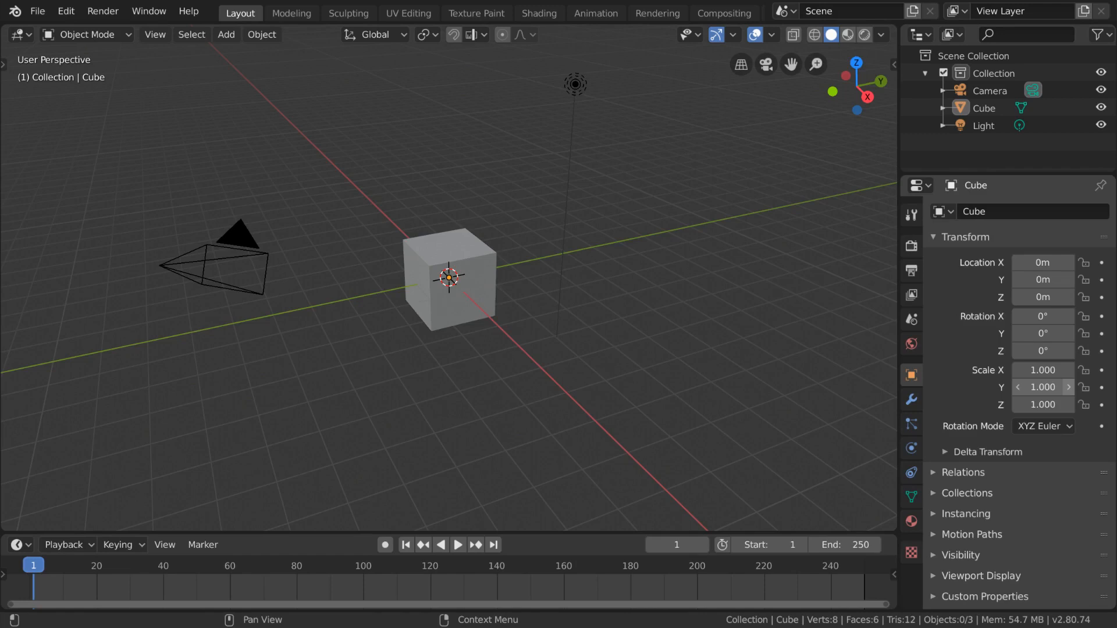
left_click(487, 263)
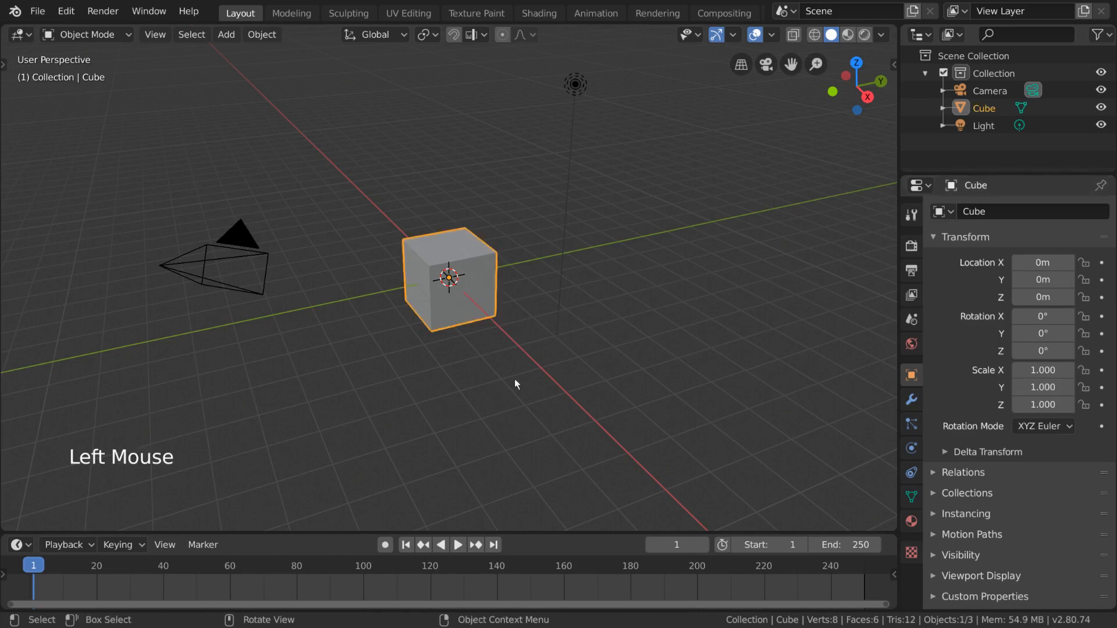
left_click(242, 236)
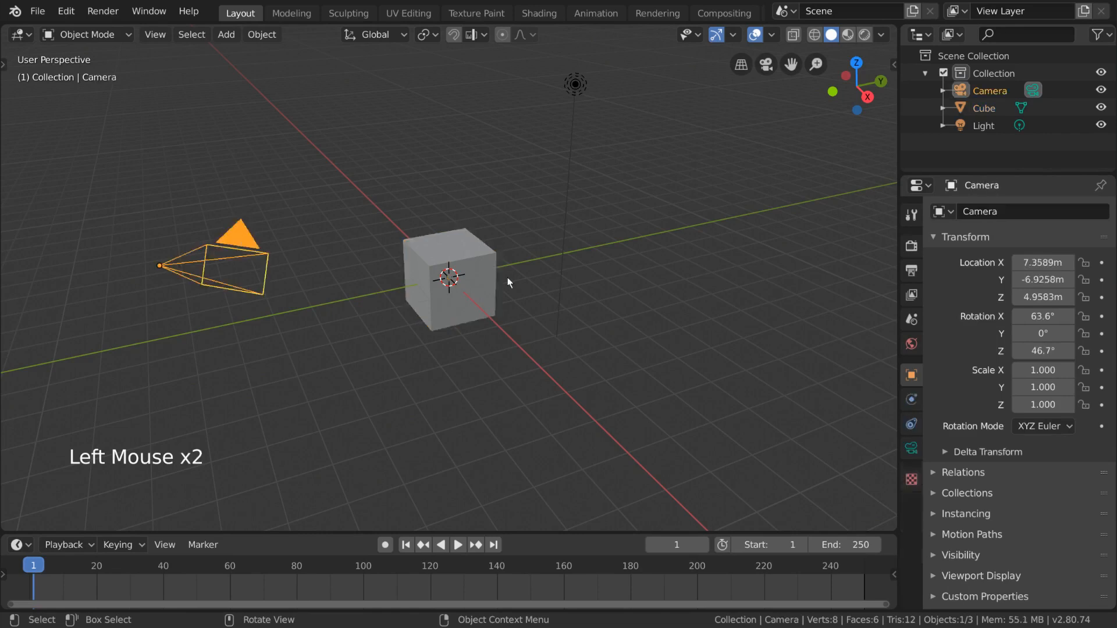
left_click(440, 264)
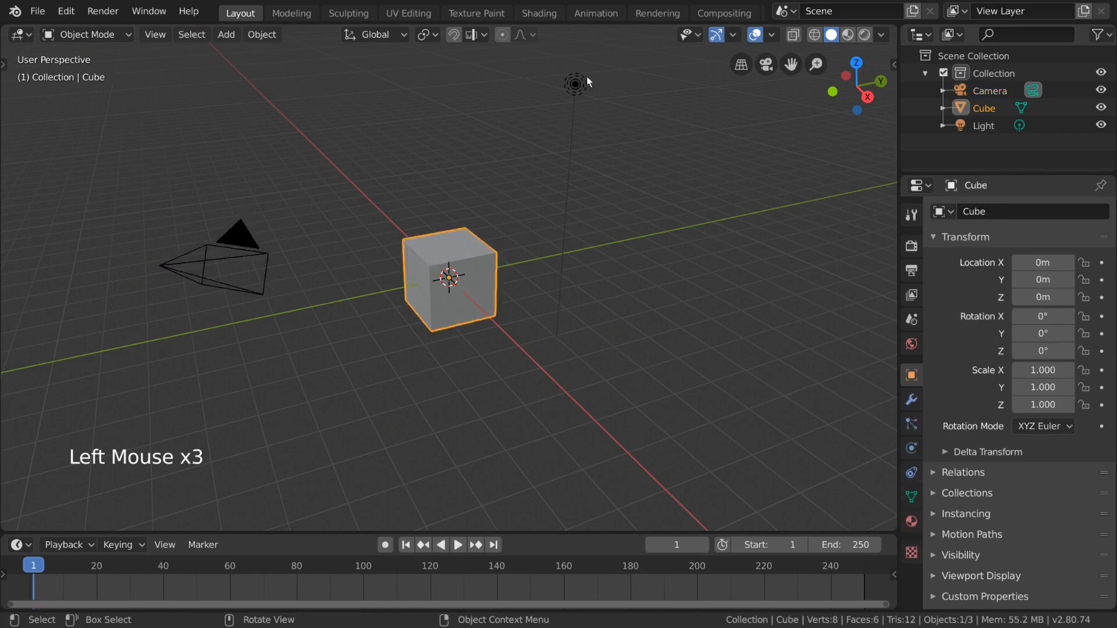
left_click(572, 84)
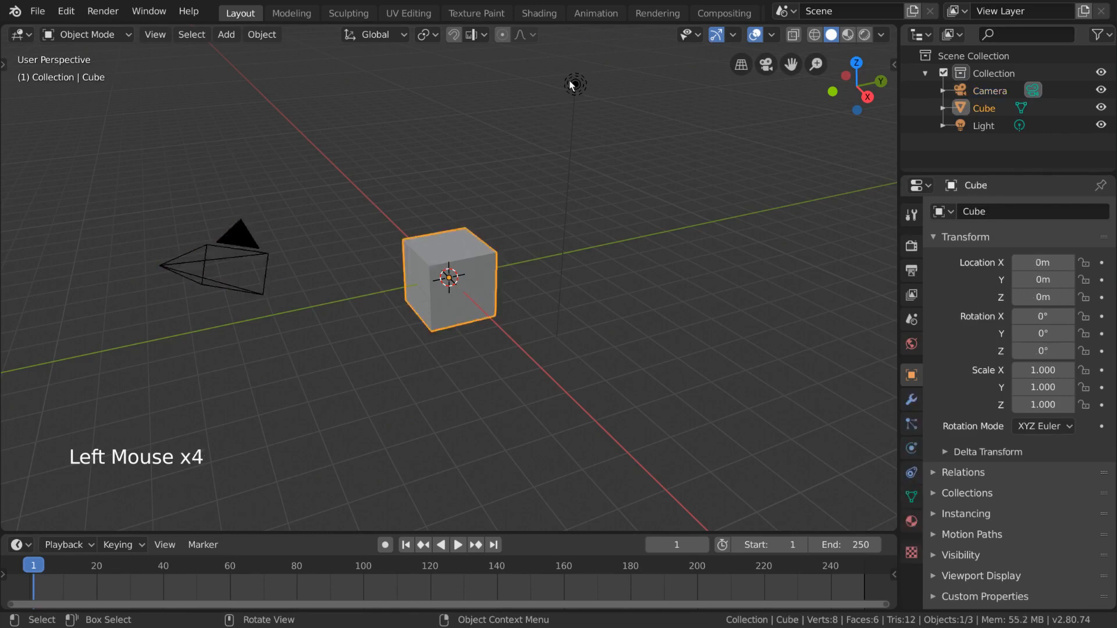
left_click(471, 252)
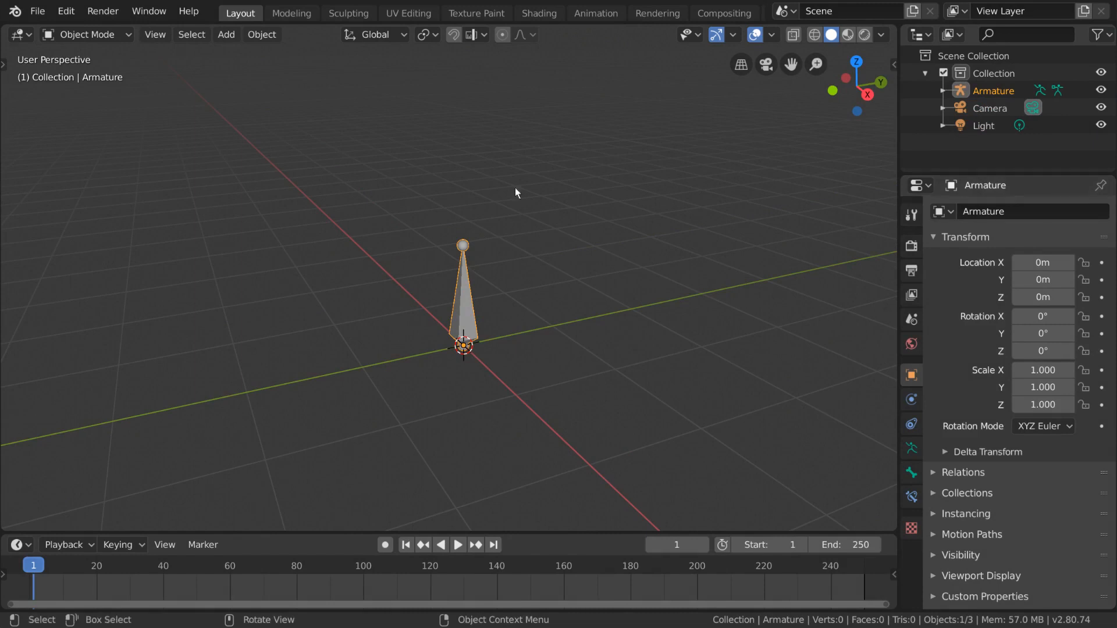
Put the armature in Pose Mode and open the list of bone constraints
left_click(483, 309)
key("ctrl+Tab")
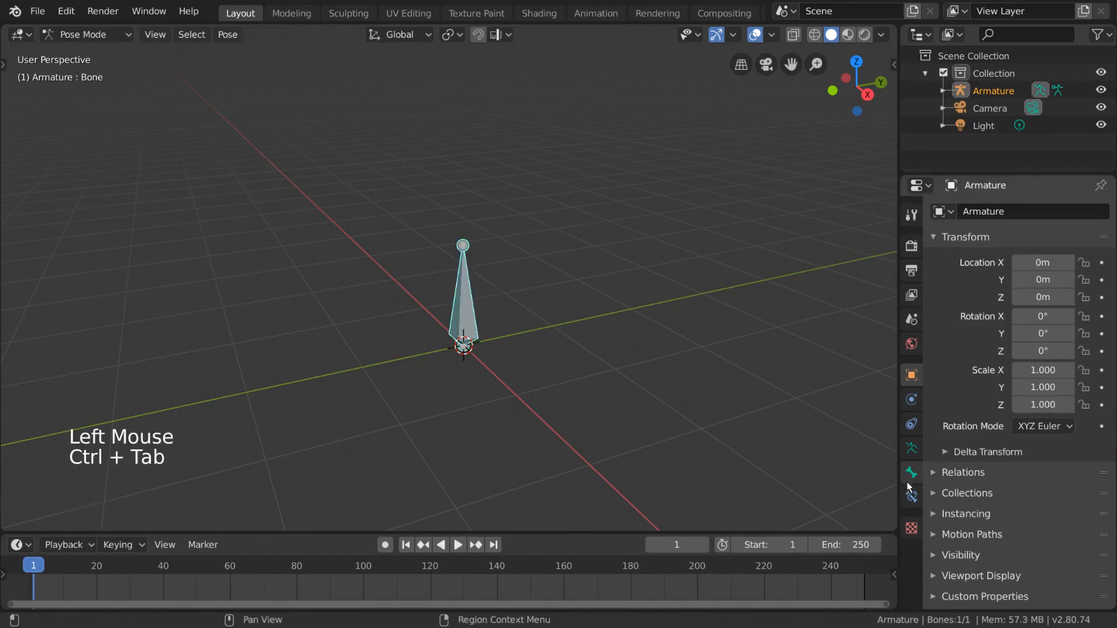
left_click(911, 497)
left_click(1059, 213)
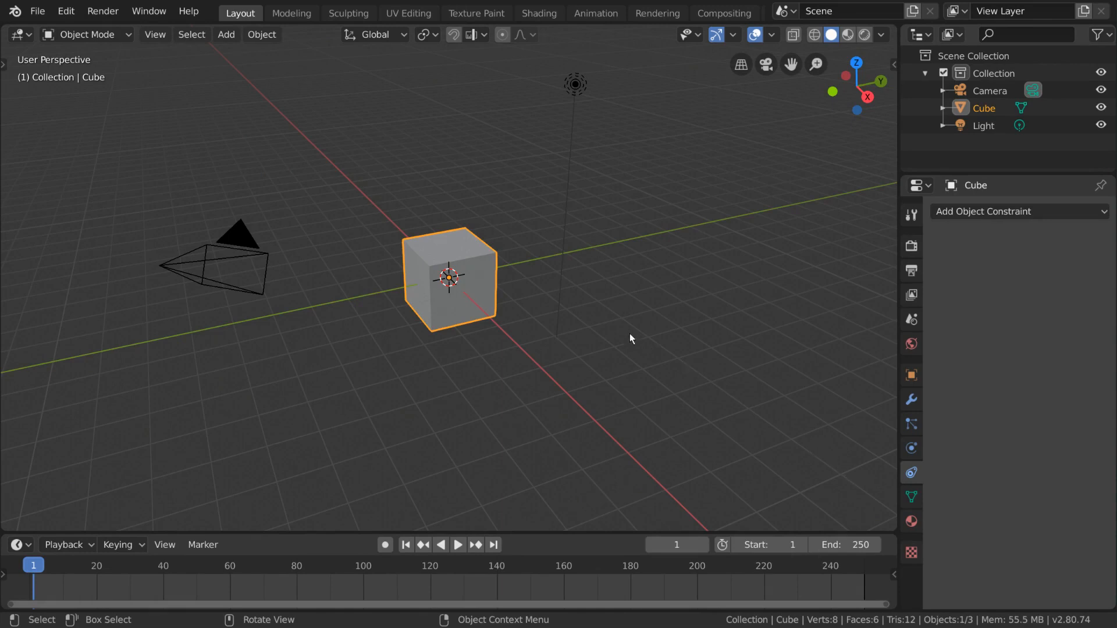
Delete the default cube and add a monkey mesh in its place
left_click(477, 282)
left_click(477, 249)
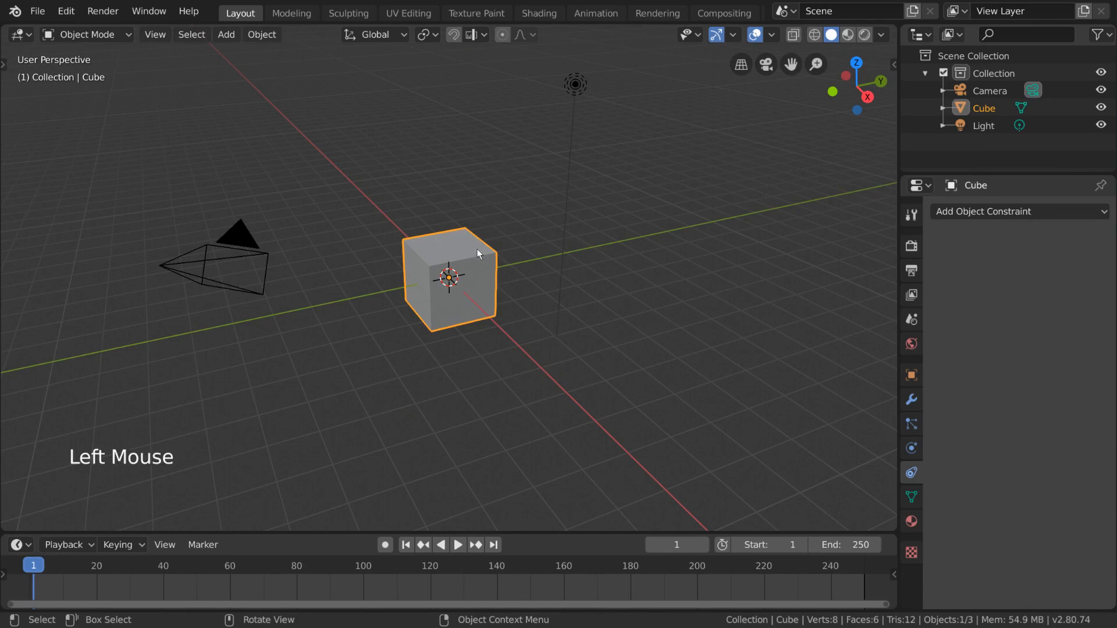
key("Delete")
left_click(227, 35)
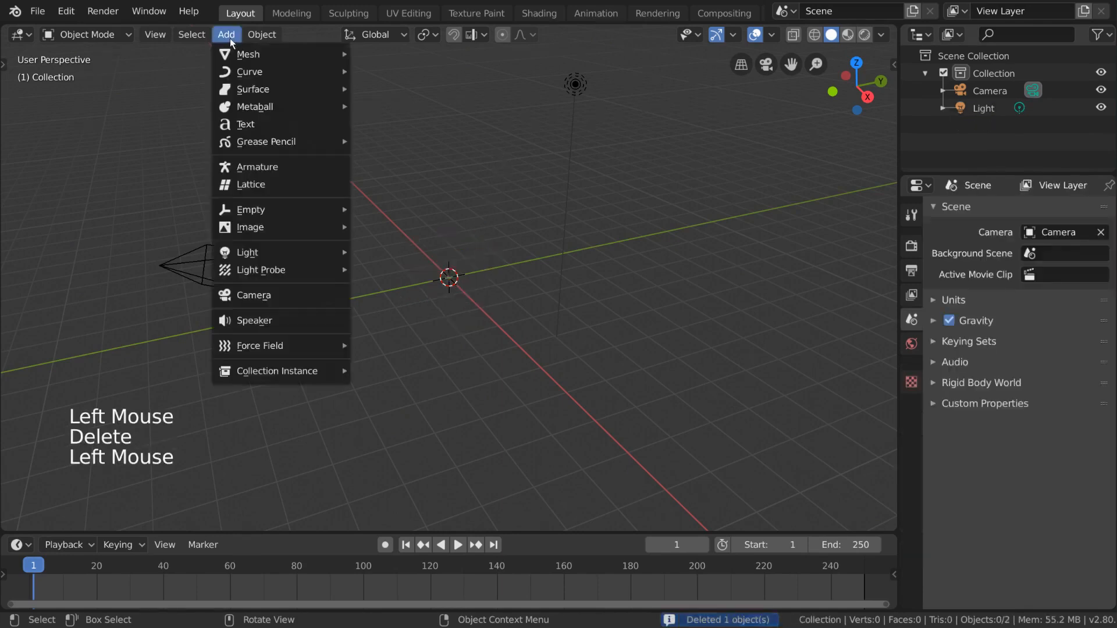
mouse_move(279, 54)
left_click(392, 220)
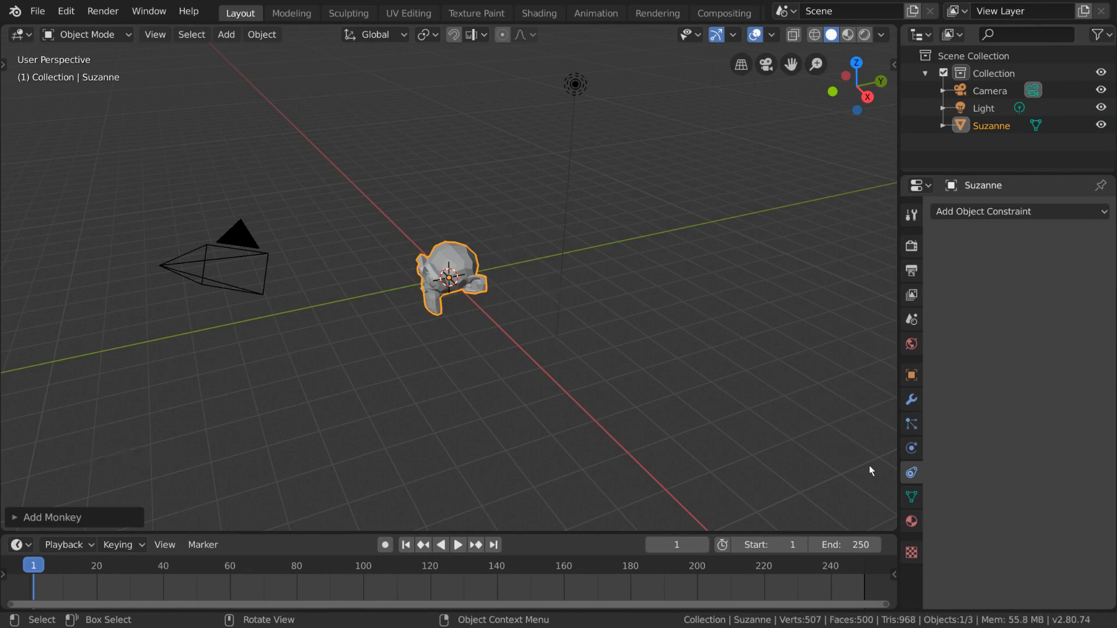
Add a Track To object constraint to the monkey and set Light as its target
left_click(910, 480)
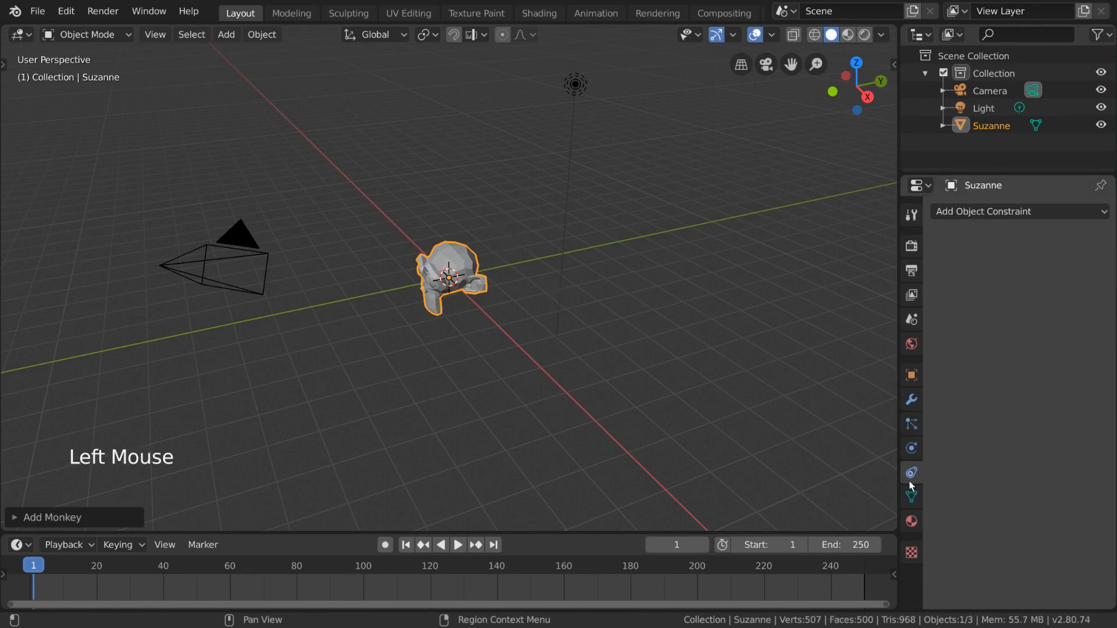
left_click(1053, 209)
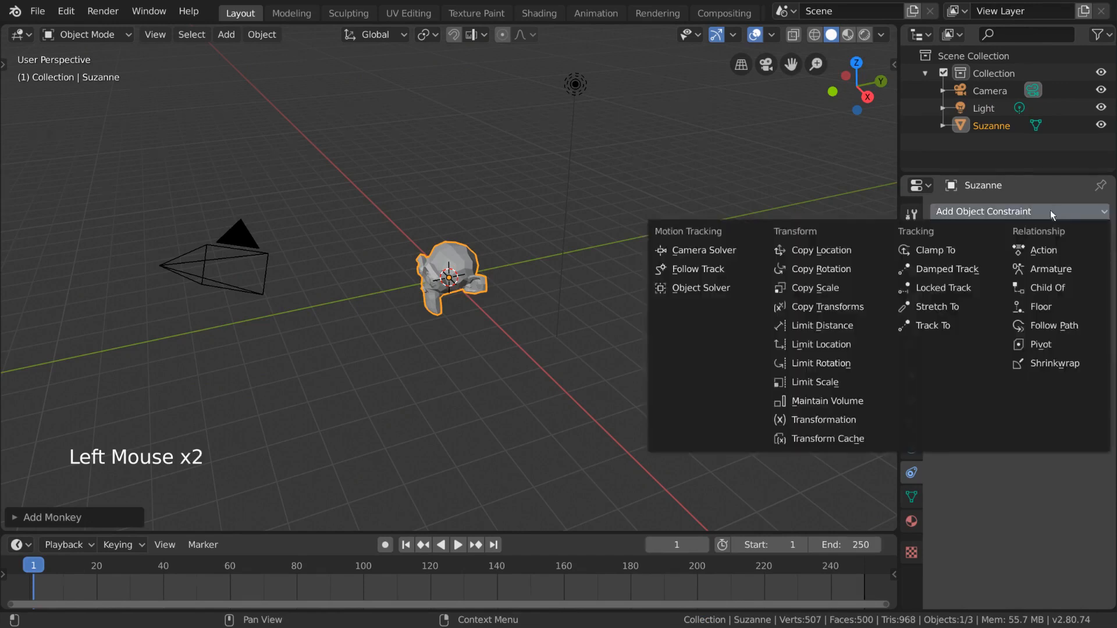
left_click(981, 329)
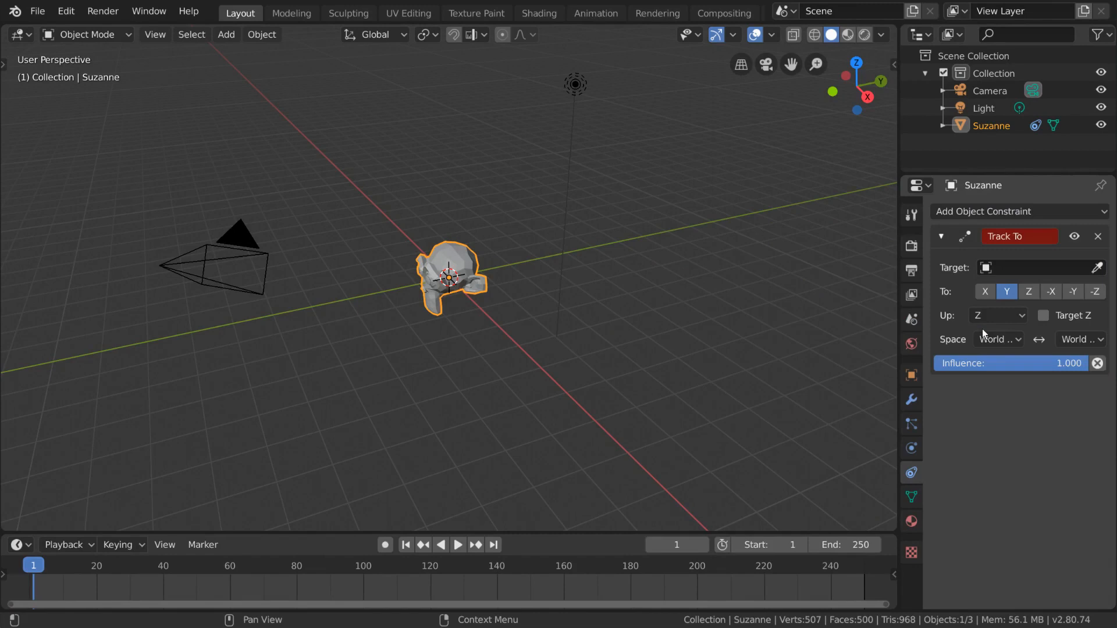
left_click(1050, 270)
left_click(1031, 309)
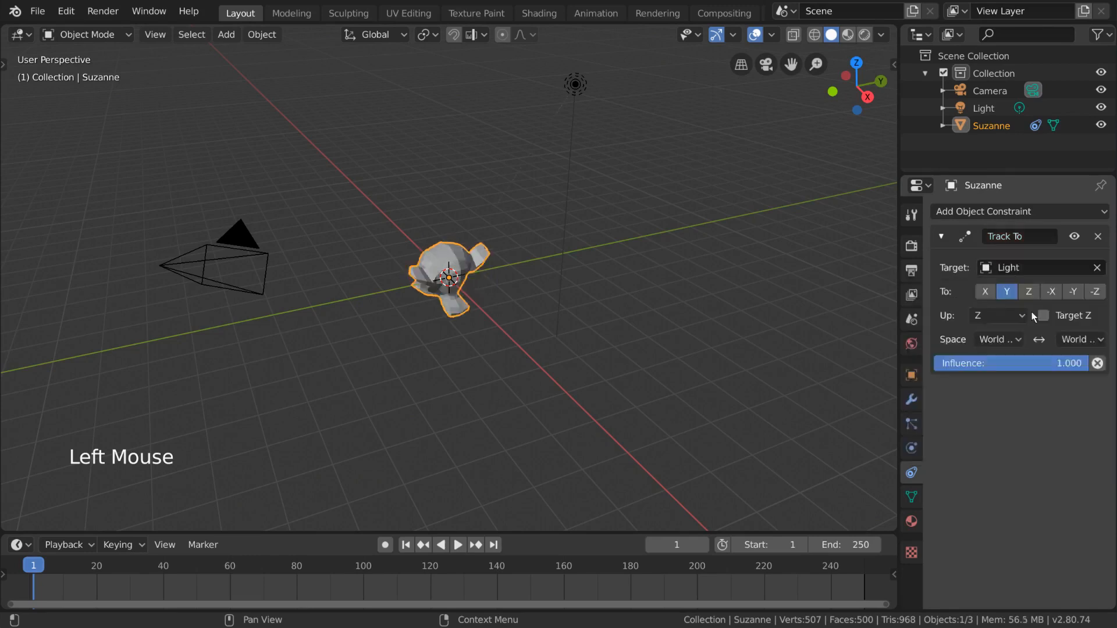
Clear the constraint's target and pick the light directly in the viewport as the target
left_click(1096, 269)
left_click(1096, 267)
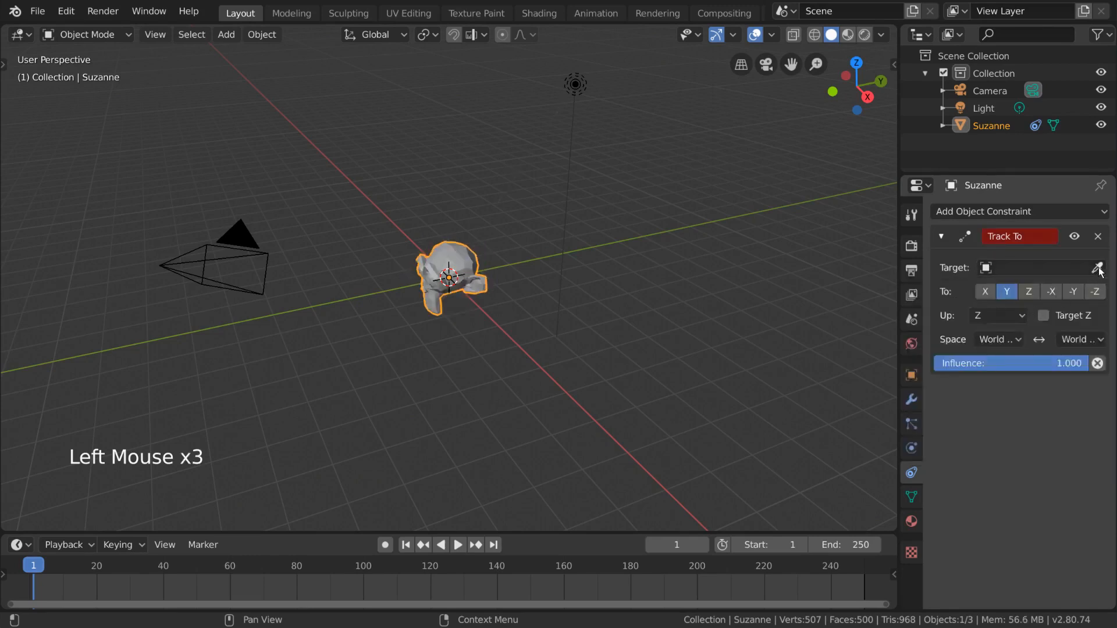
left_click(578, 96)
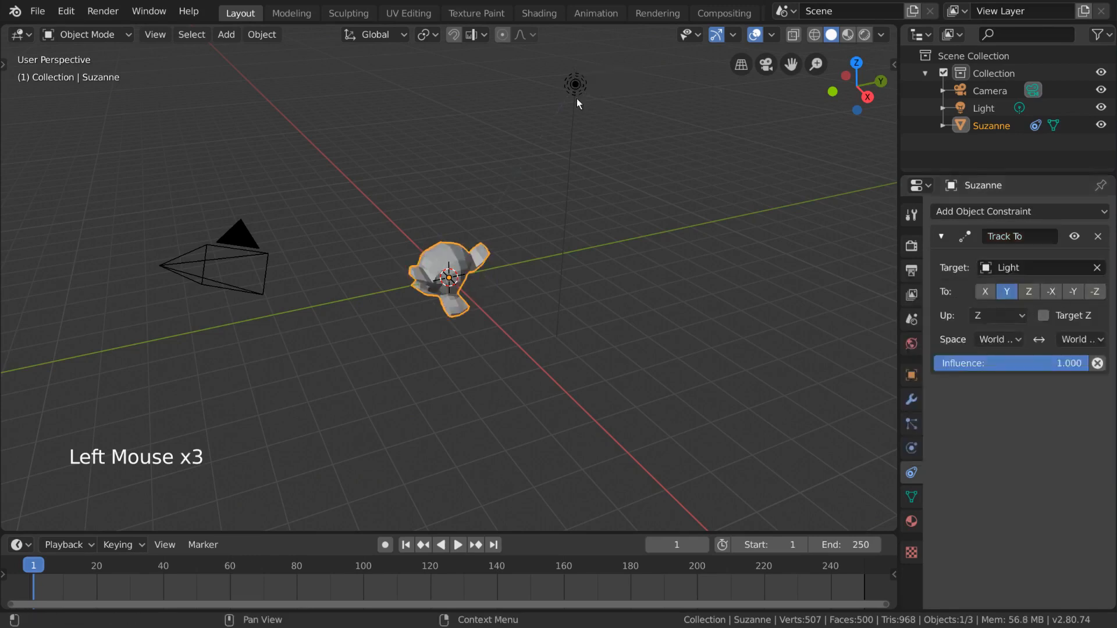
Test the Track To constraint by trial-moving the monkey and the light, cancelling each move
mouse_move(578, 241)
middle_mouse_down()
mouse_move(648, 242)
mouse_move(621, 227)
mouse_move(561, 228)
middle_mouse_up()
key("g")
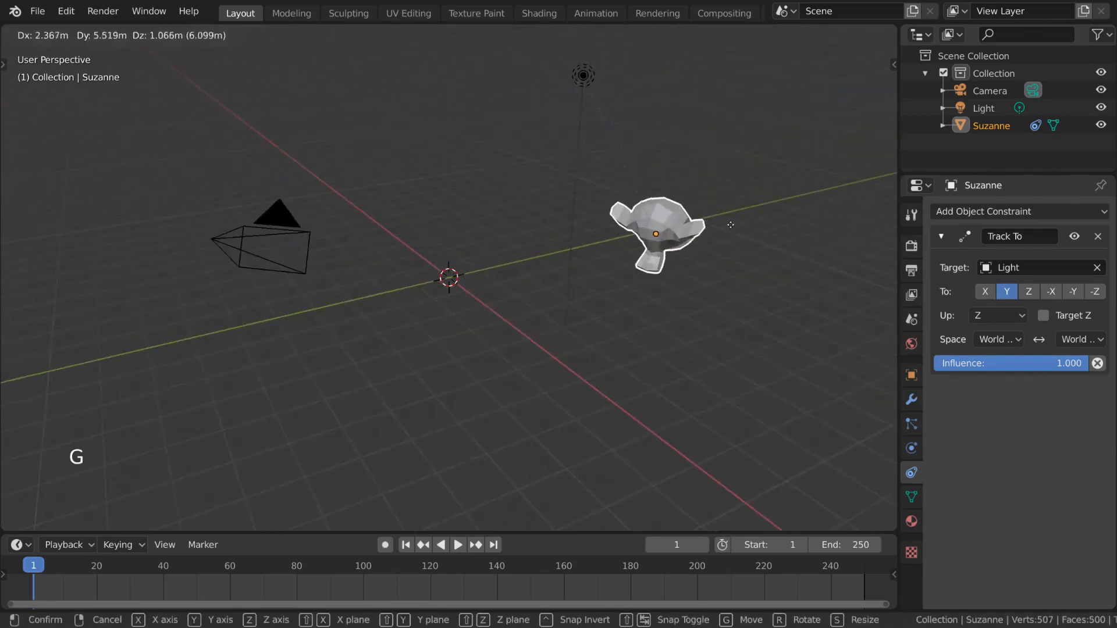
key("Escape")
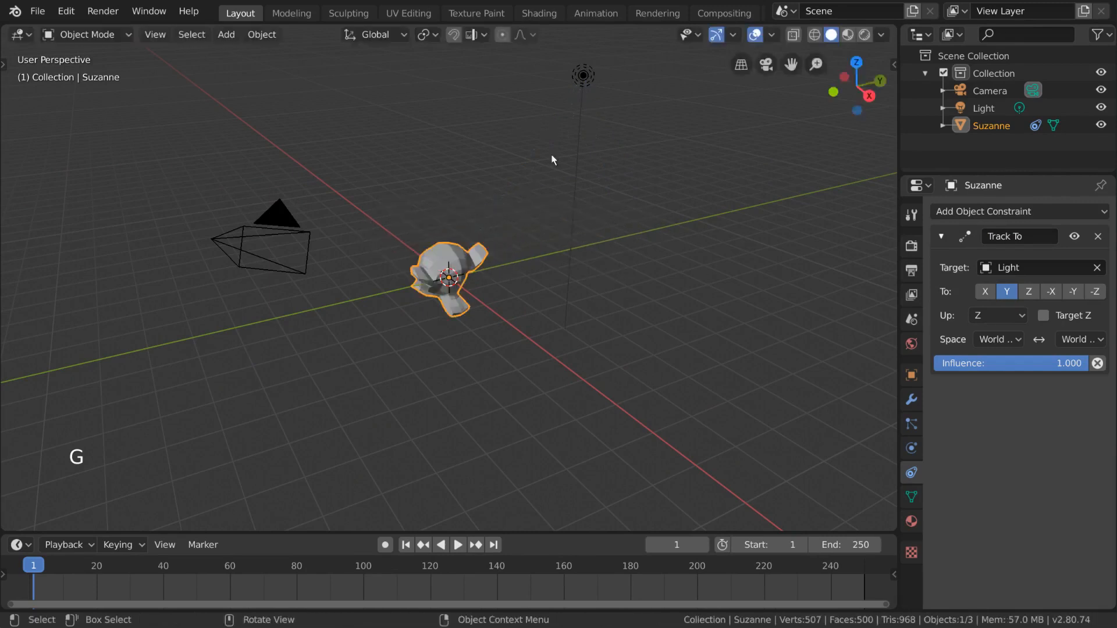
left_click(578, 126)
key("g")
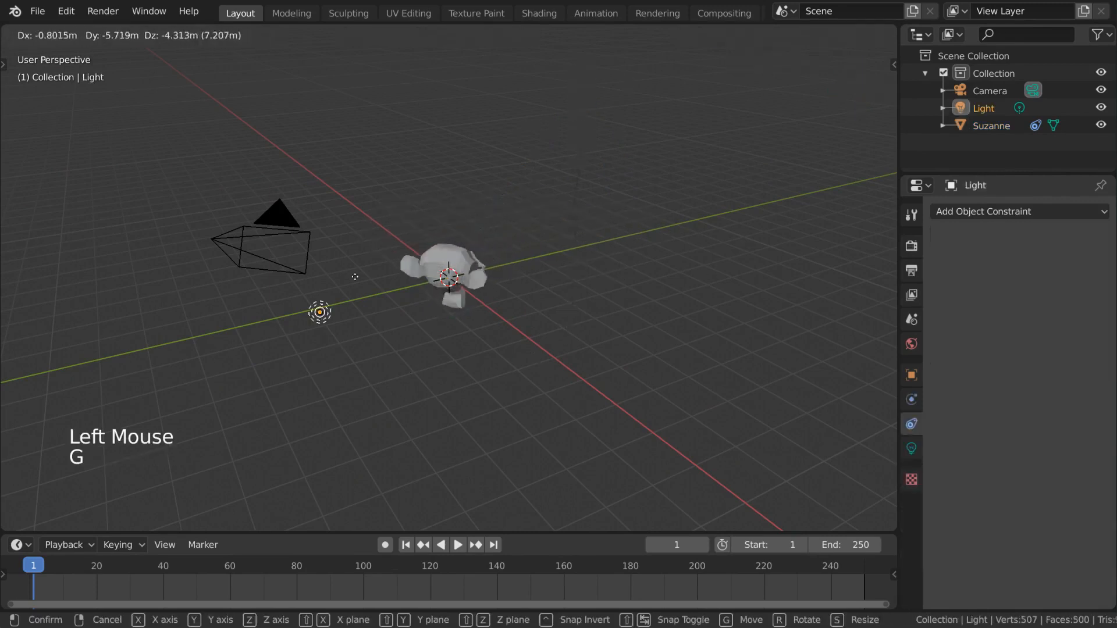
left_click(622, 46)
left_click(473, 280)
key("g")
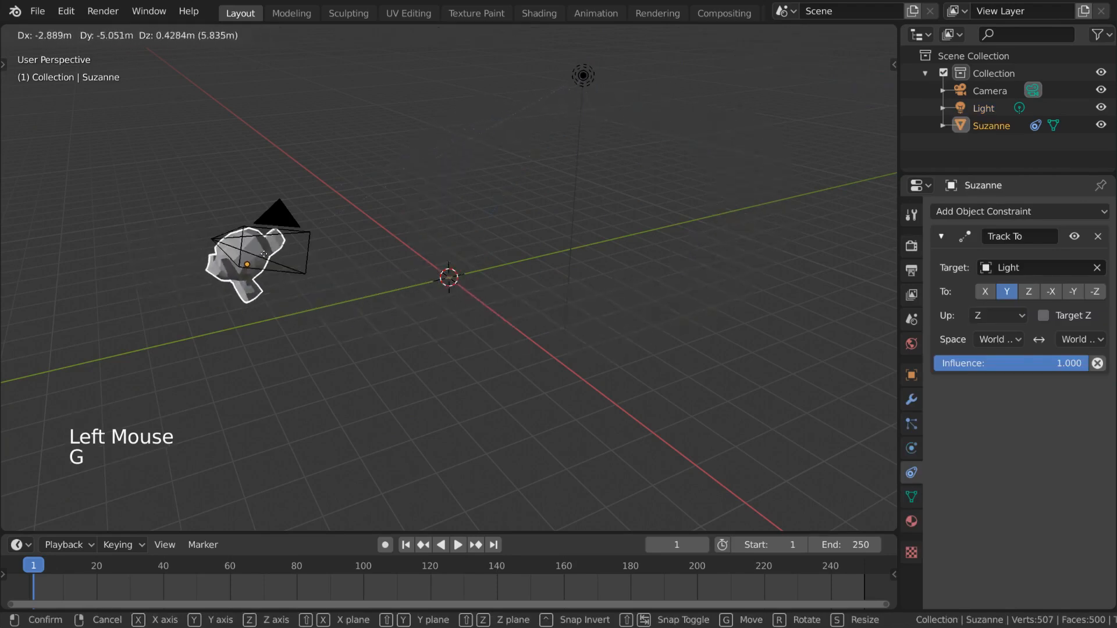
left_click(473, 281)
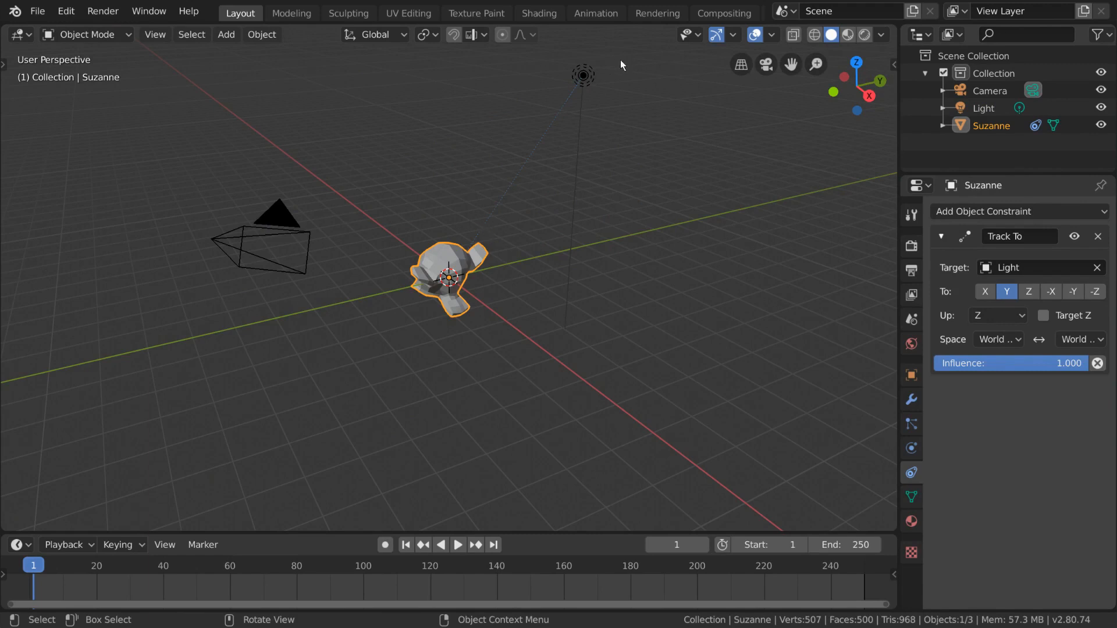
key("g")
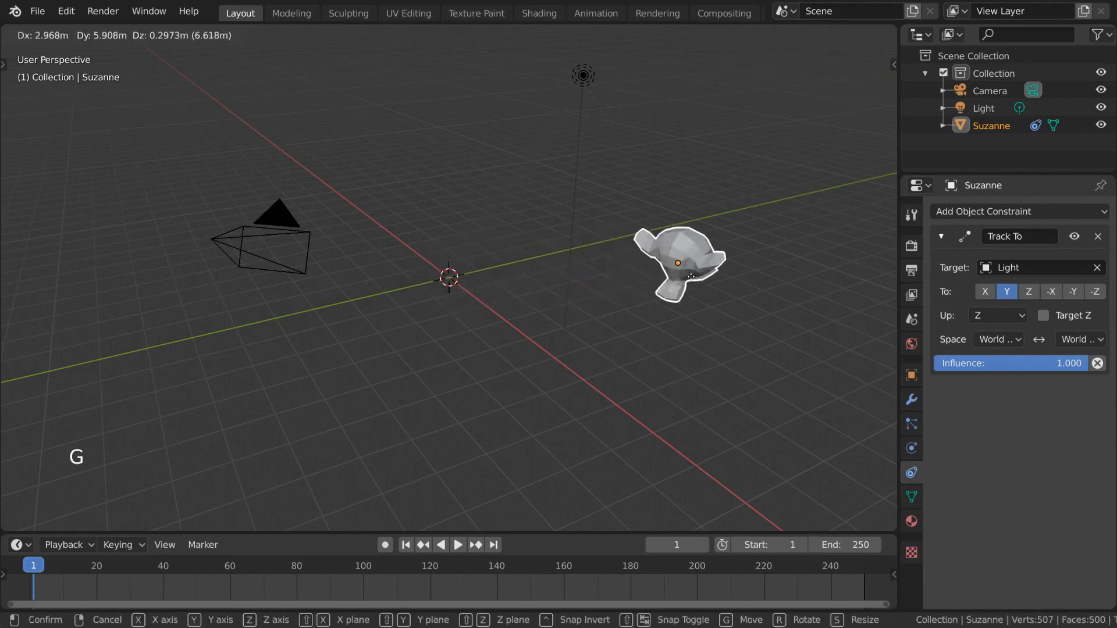
right_click(843, 274)
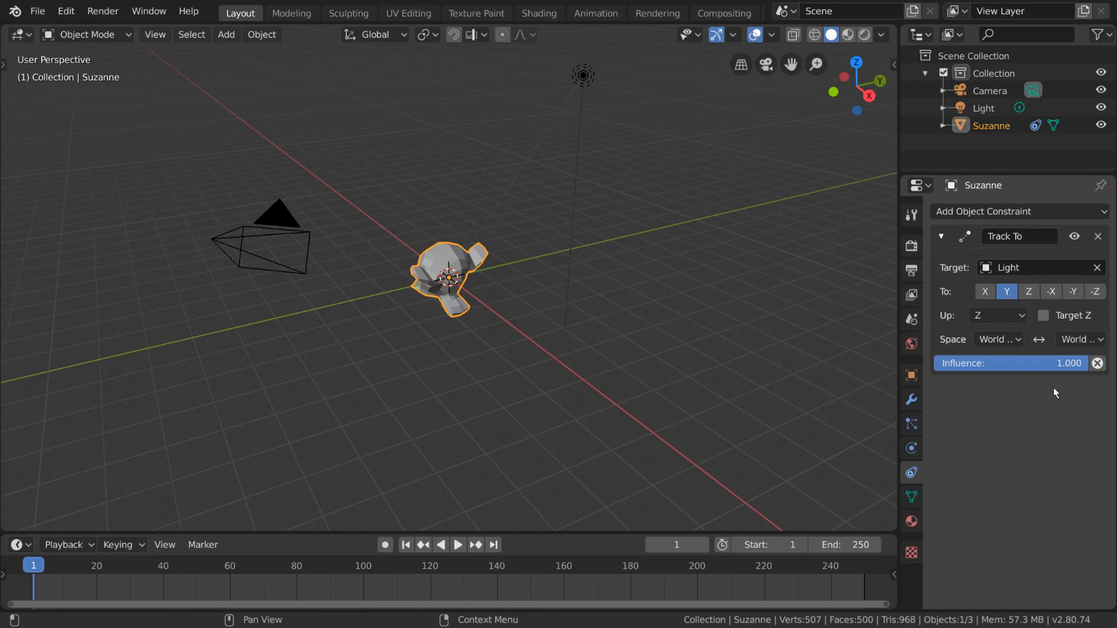
Try X and Z as the constraint's To axis, and return it to Y
left_click(988, 292)
left_click(1006, 295)
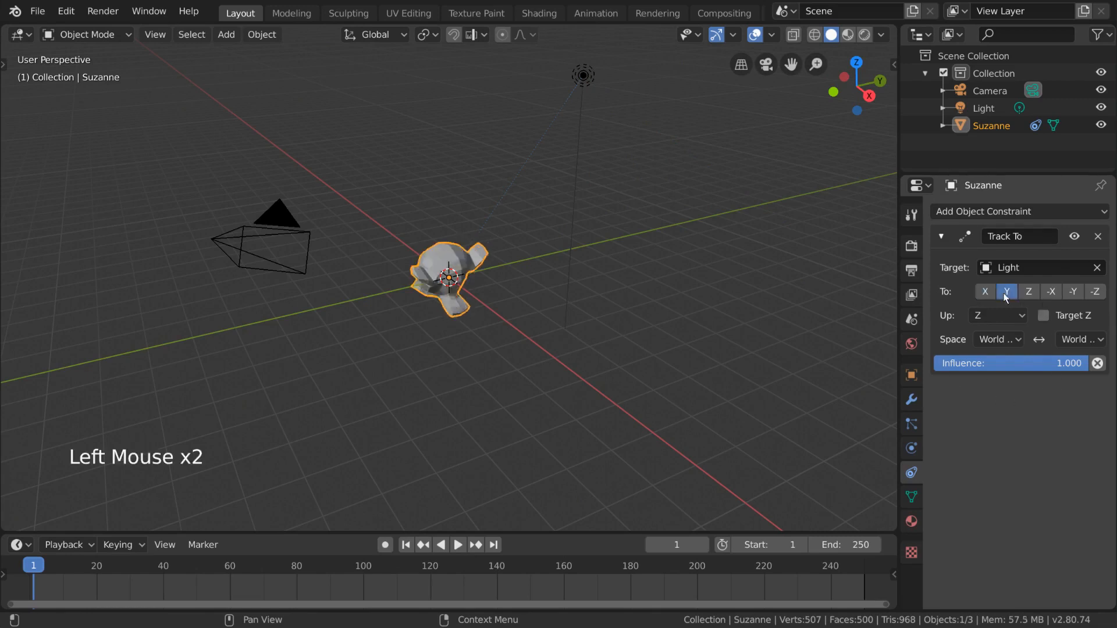
left_click(1028, 295)
left_click(1012, 295)
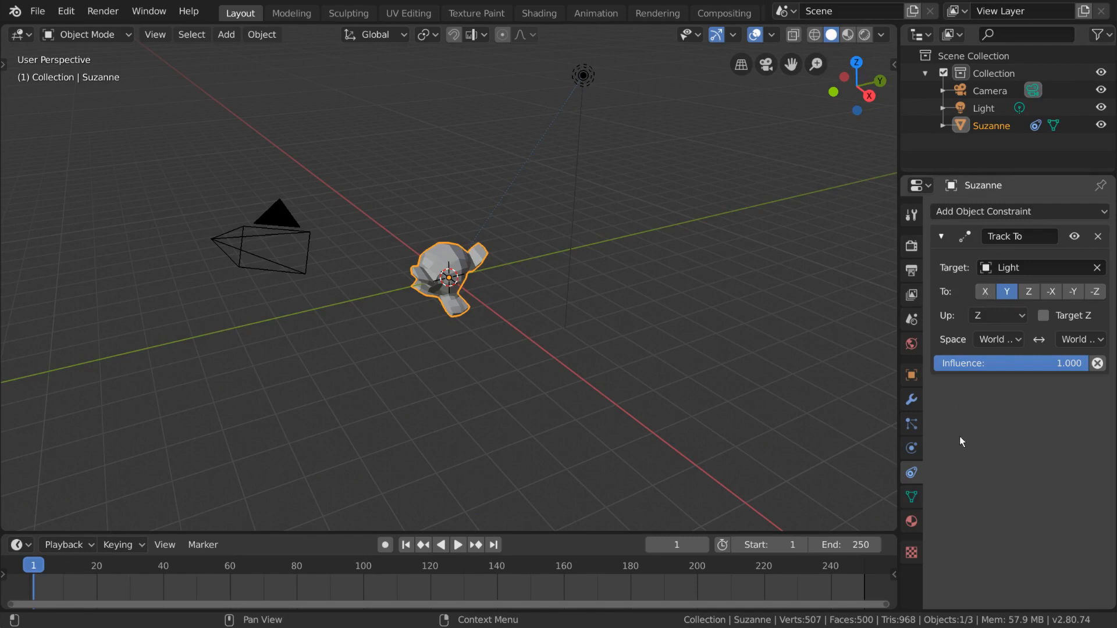
Turn on Axis in the monkey's viewport display options and inspect its local axes up close
left_click(911, 375)
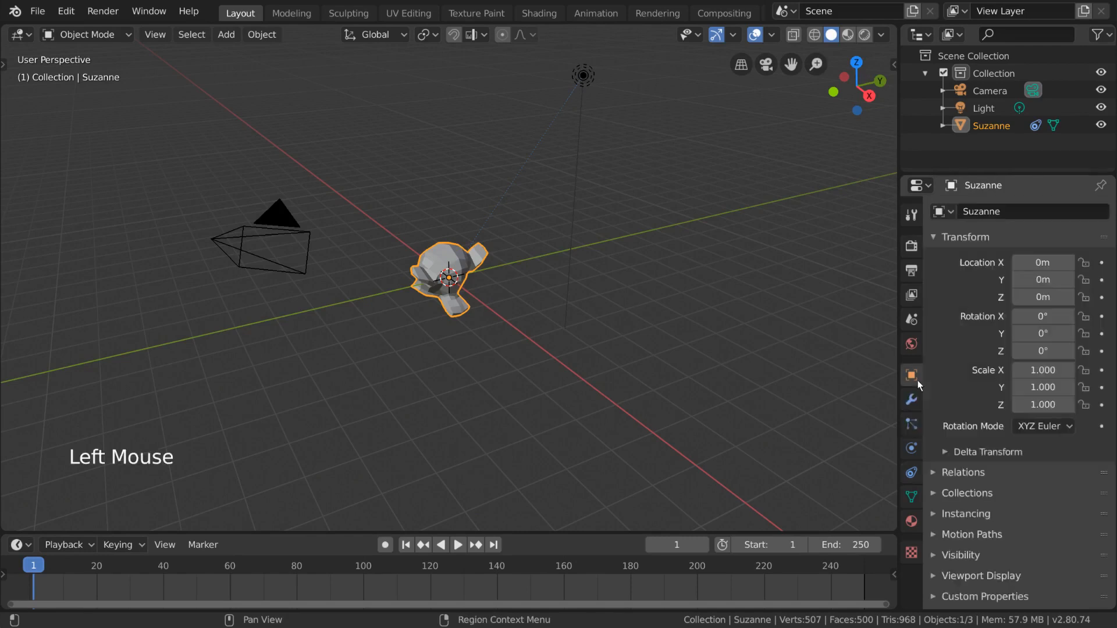
scroll(1015, 547, "down", 3)
left_click(1022, 581)
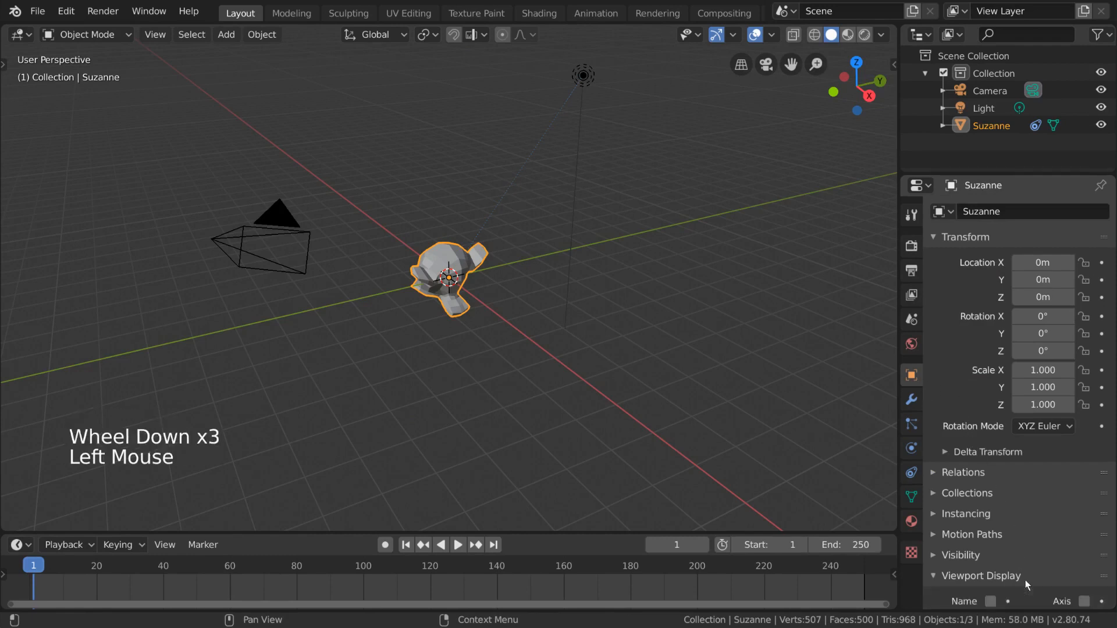
scroll(1023, 495, "down", 9)
scroll(1023, 481, "down", 2)
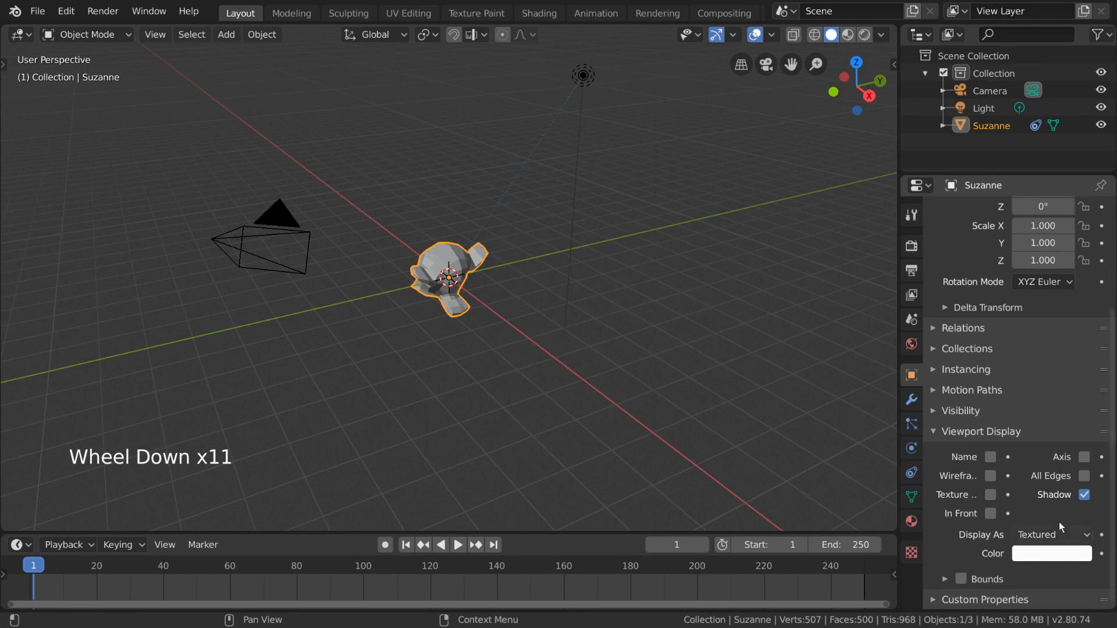
left_click(1083, 456)
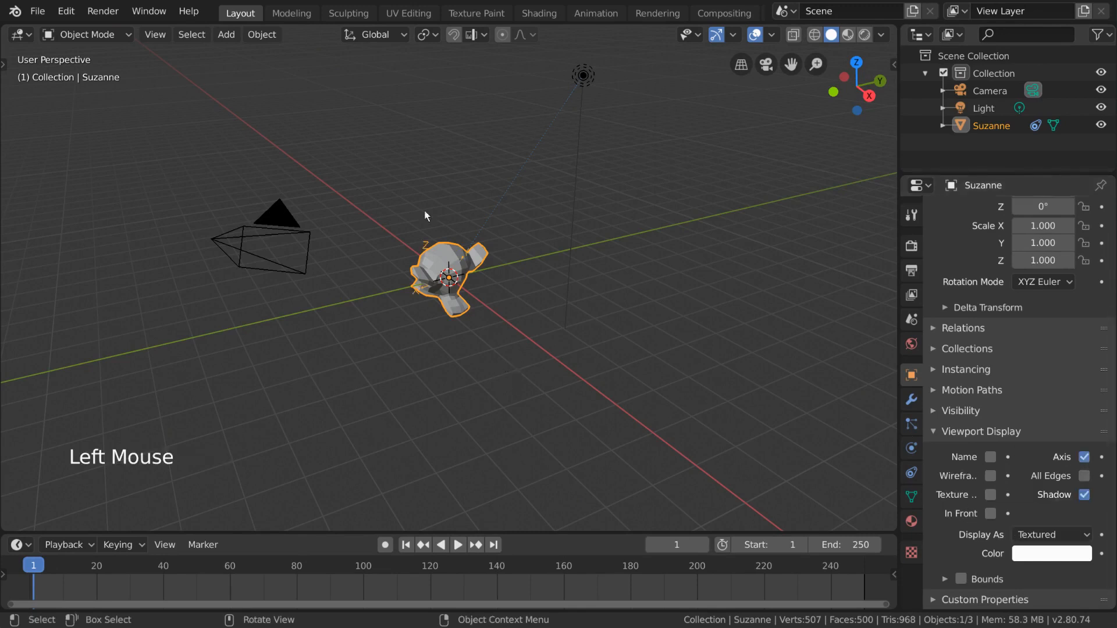
scroll(489, 310, "up", 2)
middle_click_drag(490, 309, 586, 304)
scroll(561, 297, "down", 2)
scroll(666, 342, "up", 1)
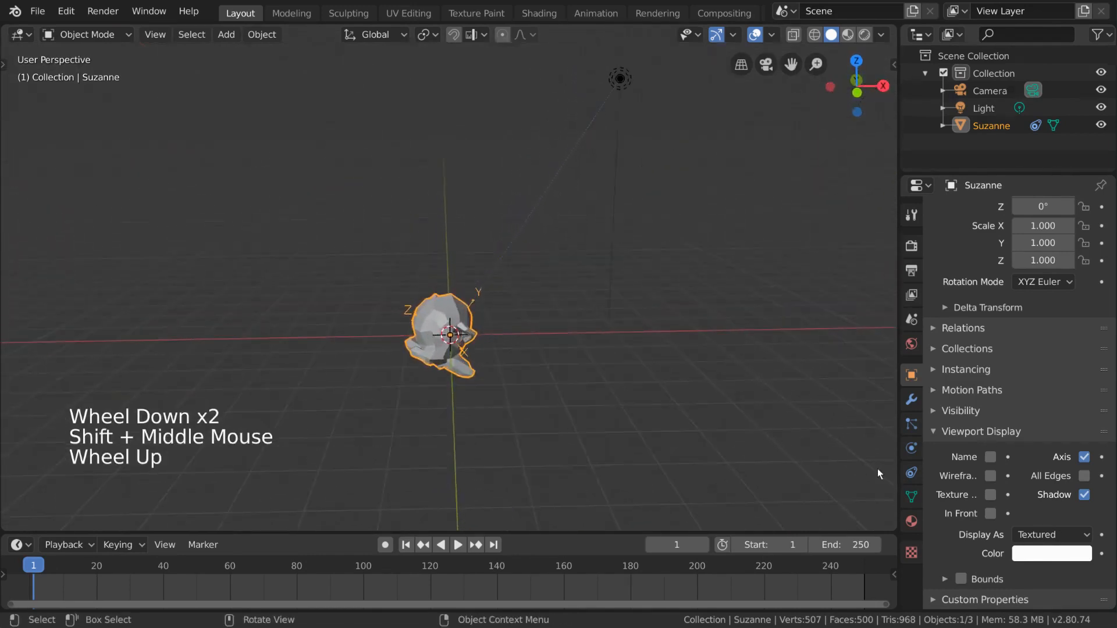
Return to the monkey's constraint settings and move the monkey well above the floor, beside the light
left_click(911, 472)
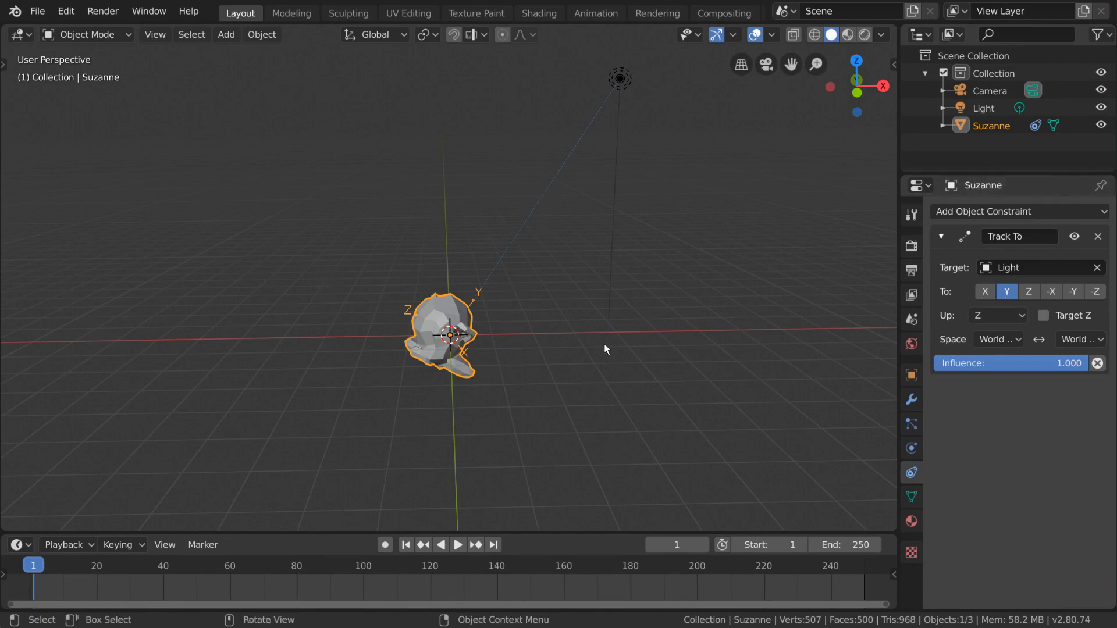
middle_click_drag(604, 344, 596, 349)
key("g")
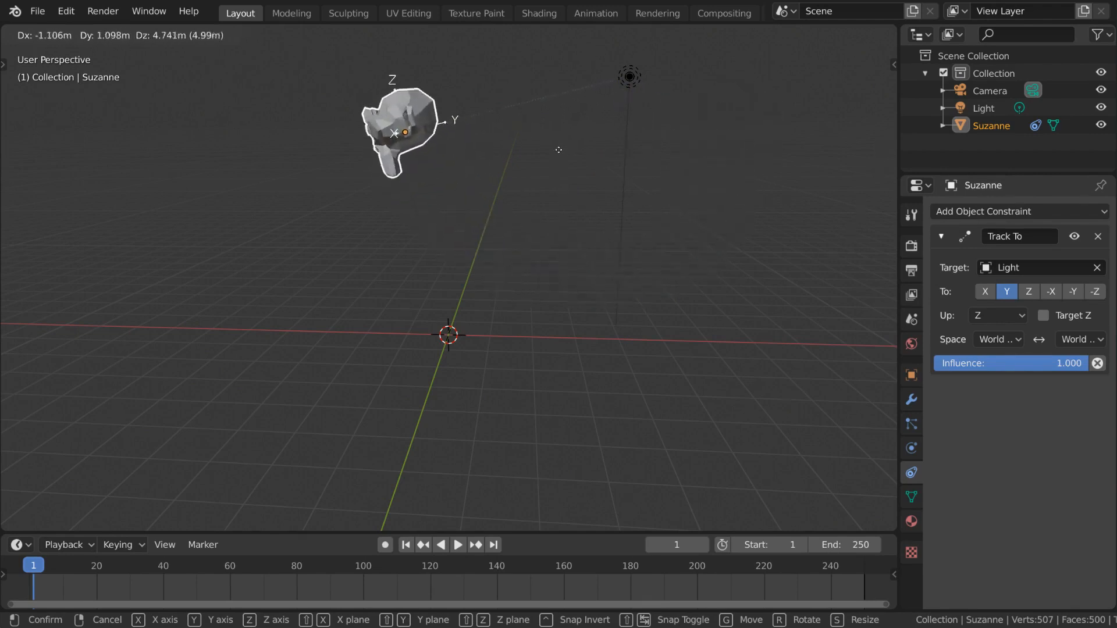
left_click(577, 200)
middle_click_drag(595, 190, 622, 253, "shift")
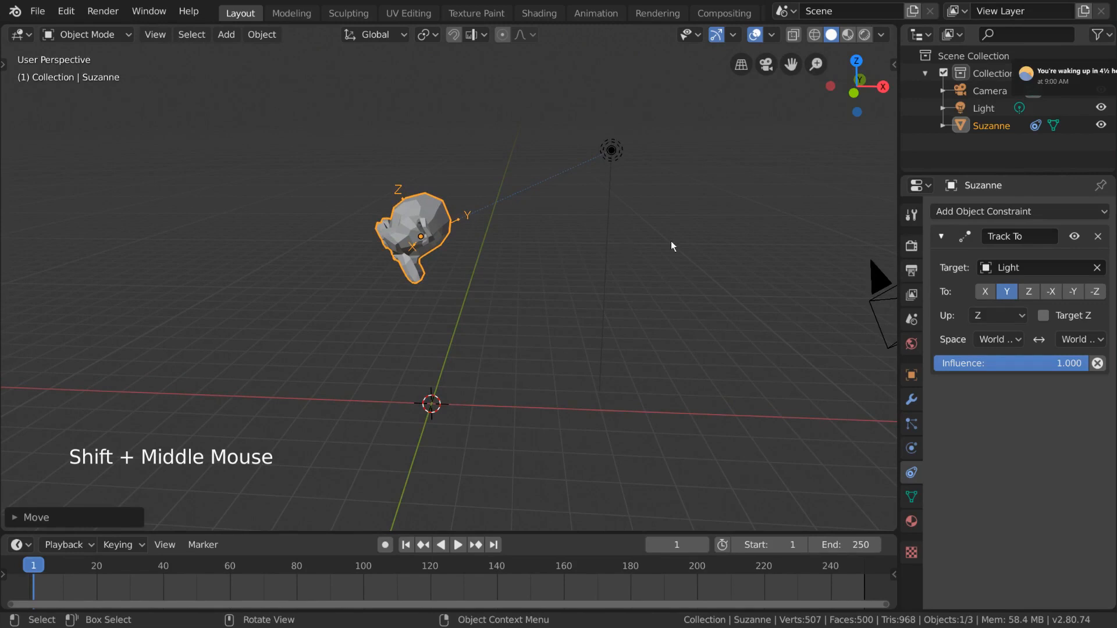
Set the Track To constraint's To axis to -Y and test it by moving the monkey around the light, including with global Z locked
left_click(1073, 297)
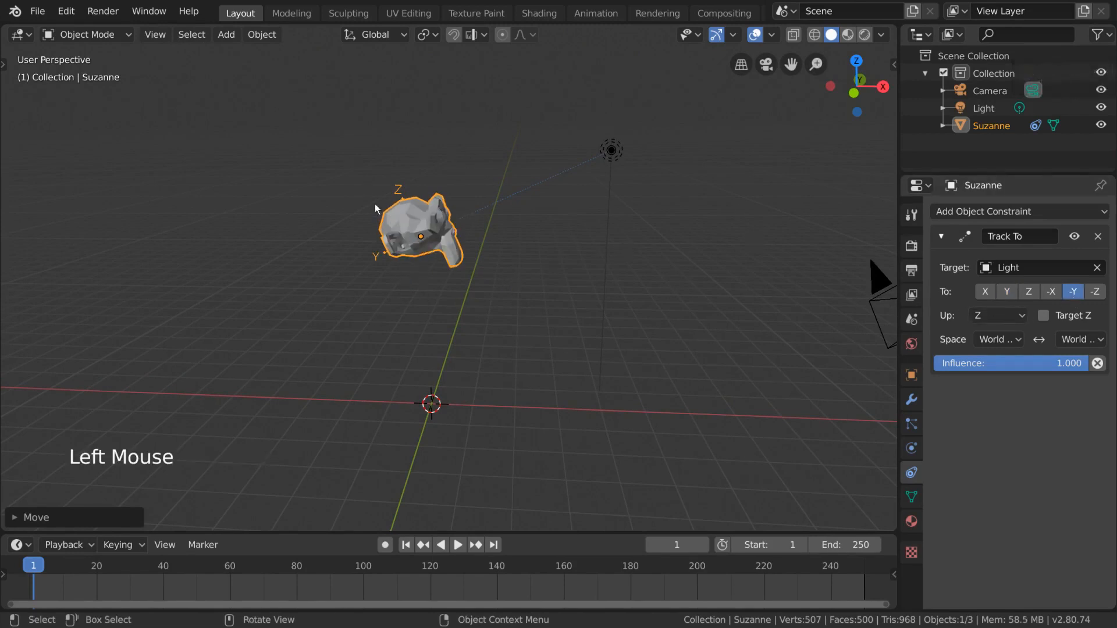
key("g")
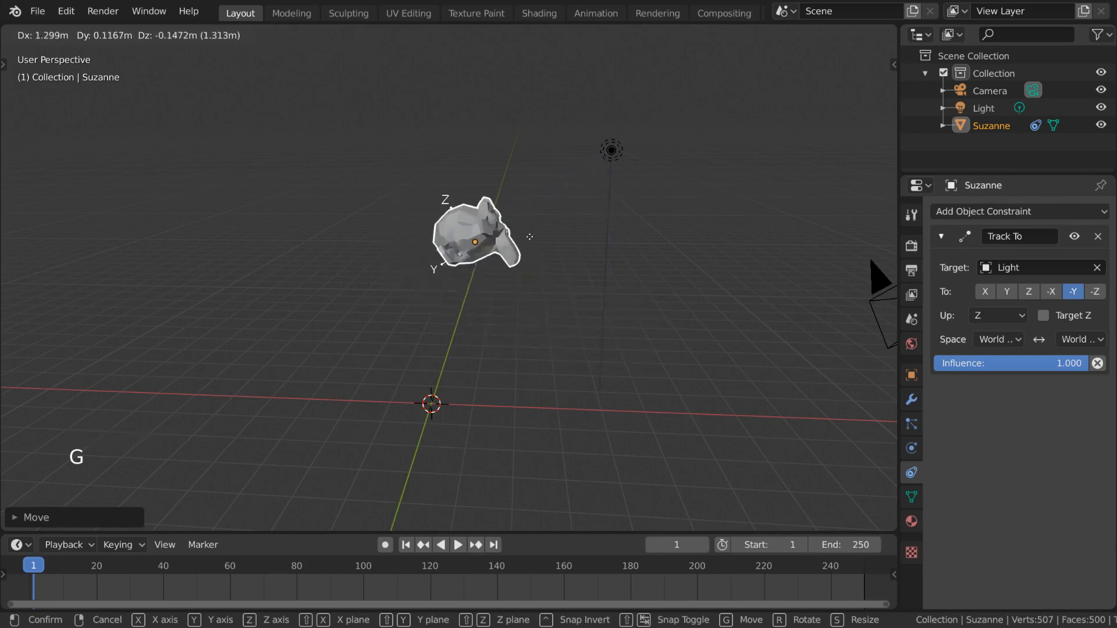
key("g")
key("shift+z")
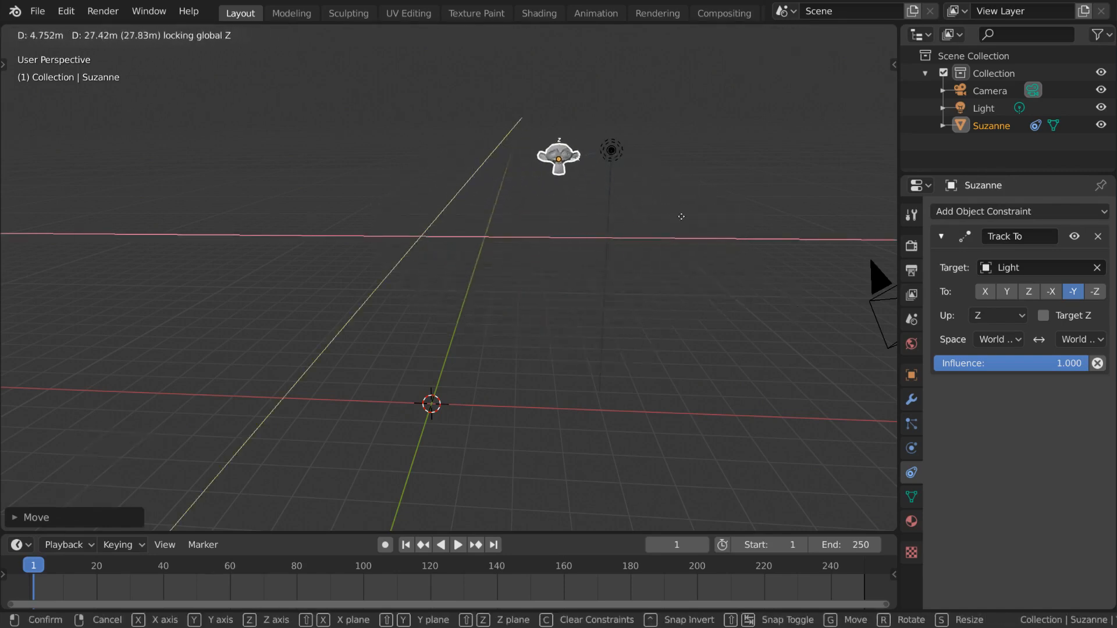
left_click(581, 265)
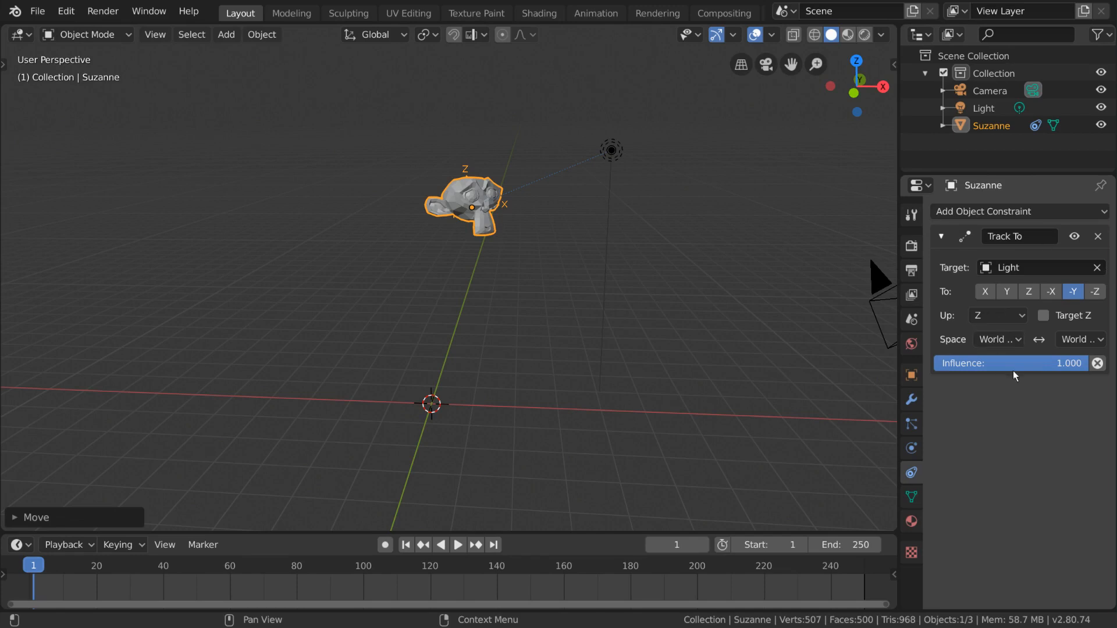
Remove Track To, clear the monkey's location, and add a Locked Track constraint targeting the Light
left_click(1098, 237)
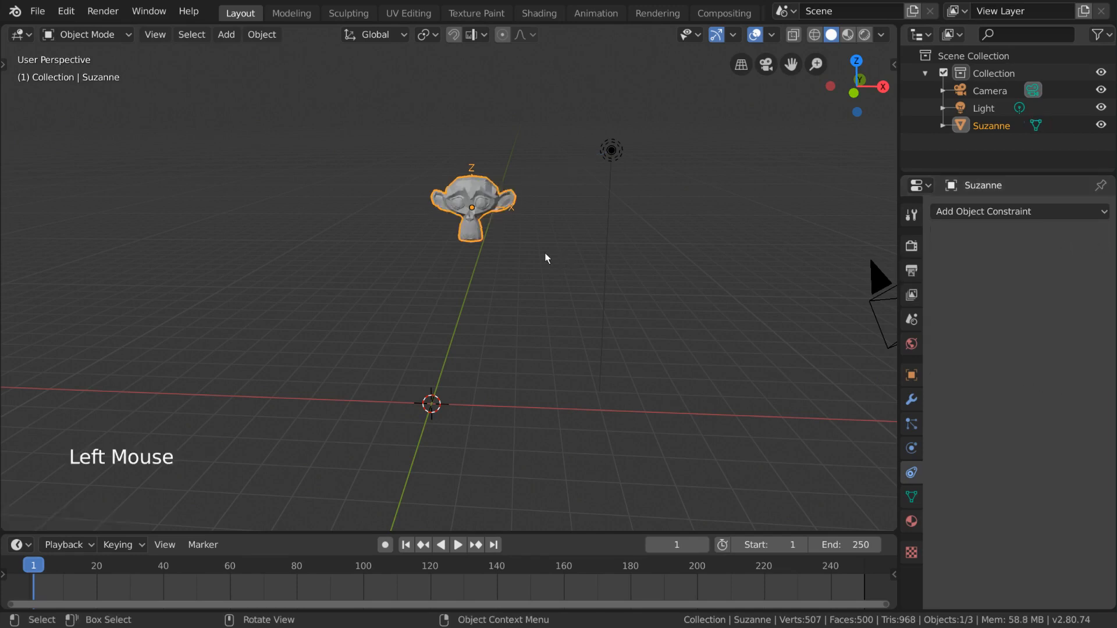
key("alt+g")
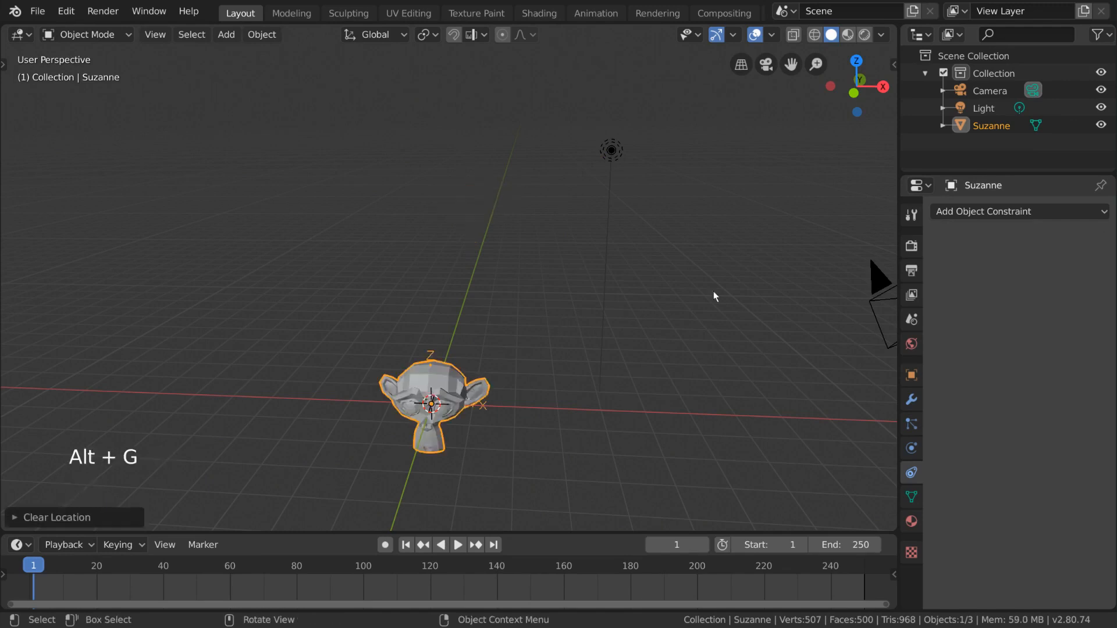
left_click(1073, 213)
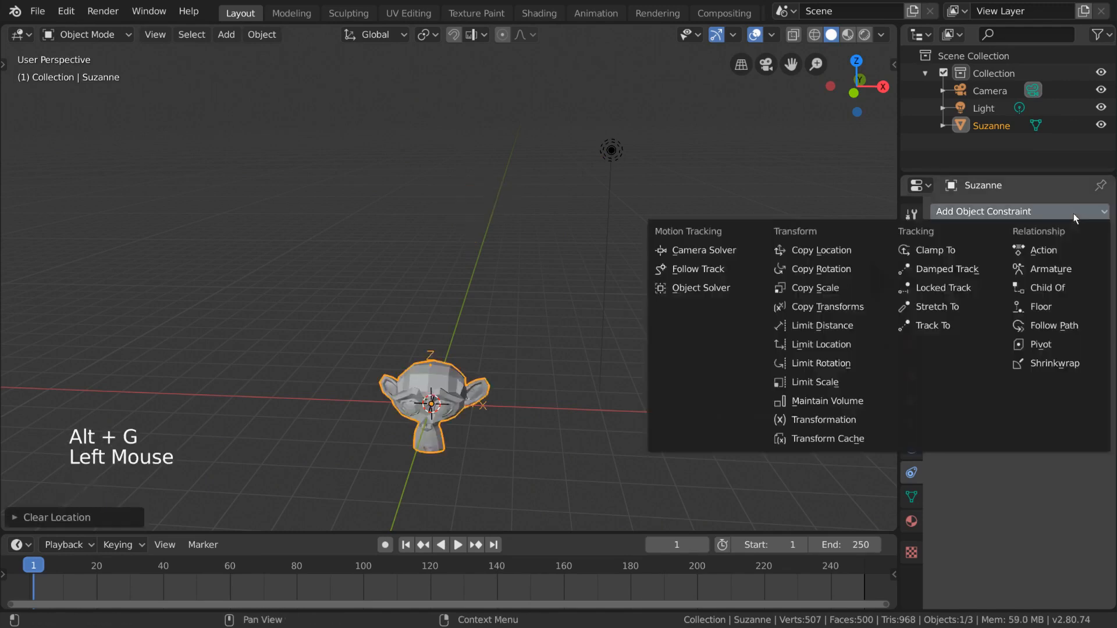
left_click(993, 290)
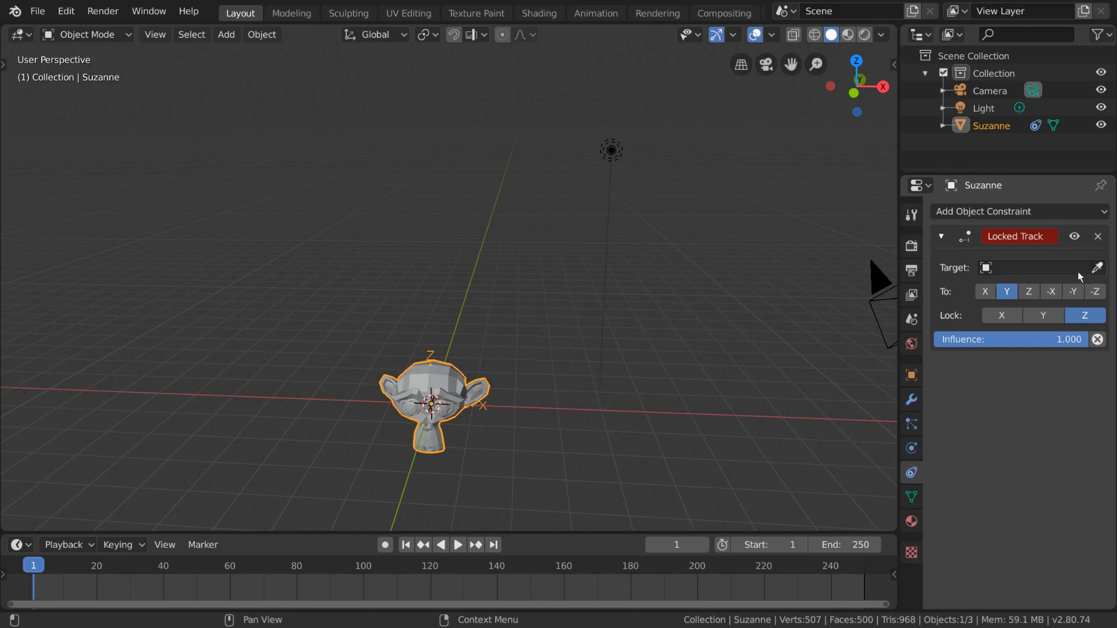
left_click(1041, 269)
left_click(1020, 309)
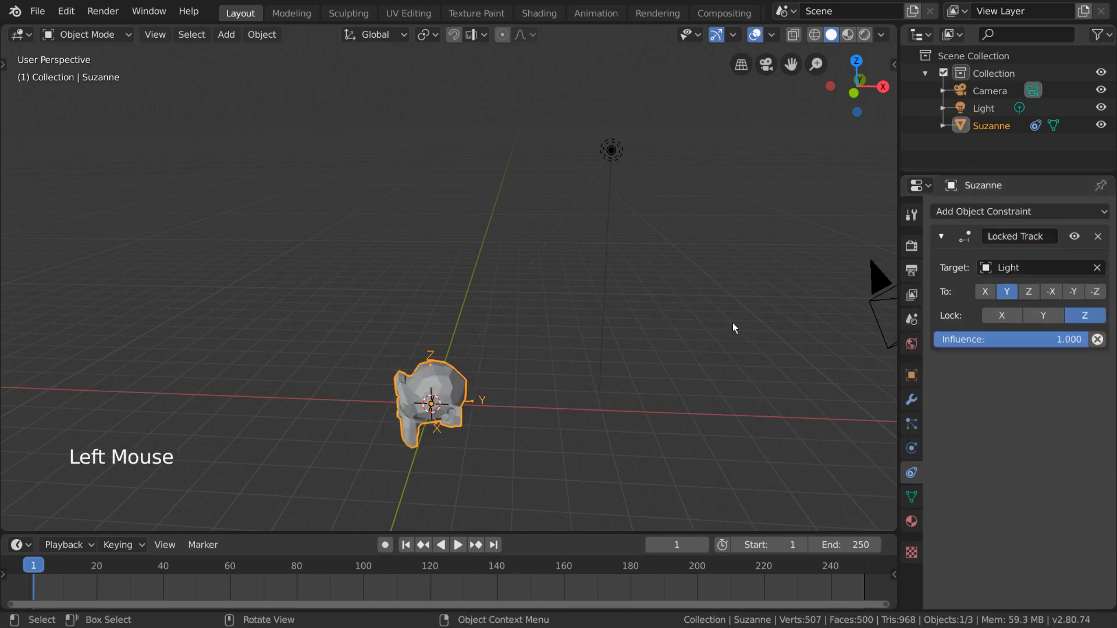
Test Locked Track by raising the monkey off the floor and moving it horizontally around the light with global Z locked
key("g")
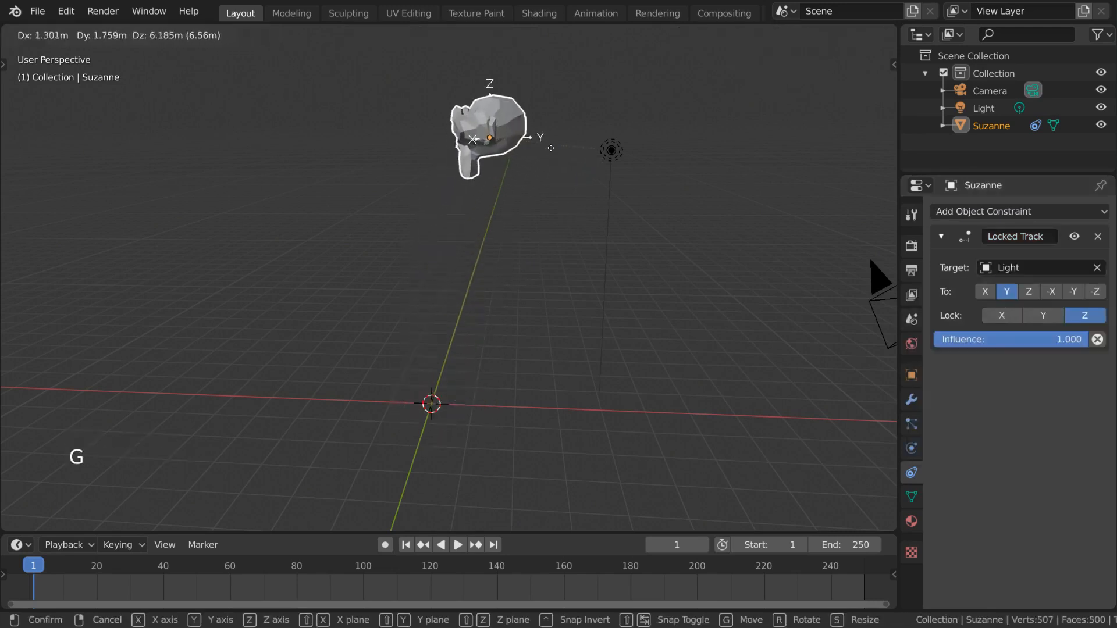
left_click(554, 265)
key("g")
key("shift+z")
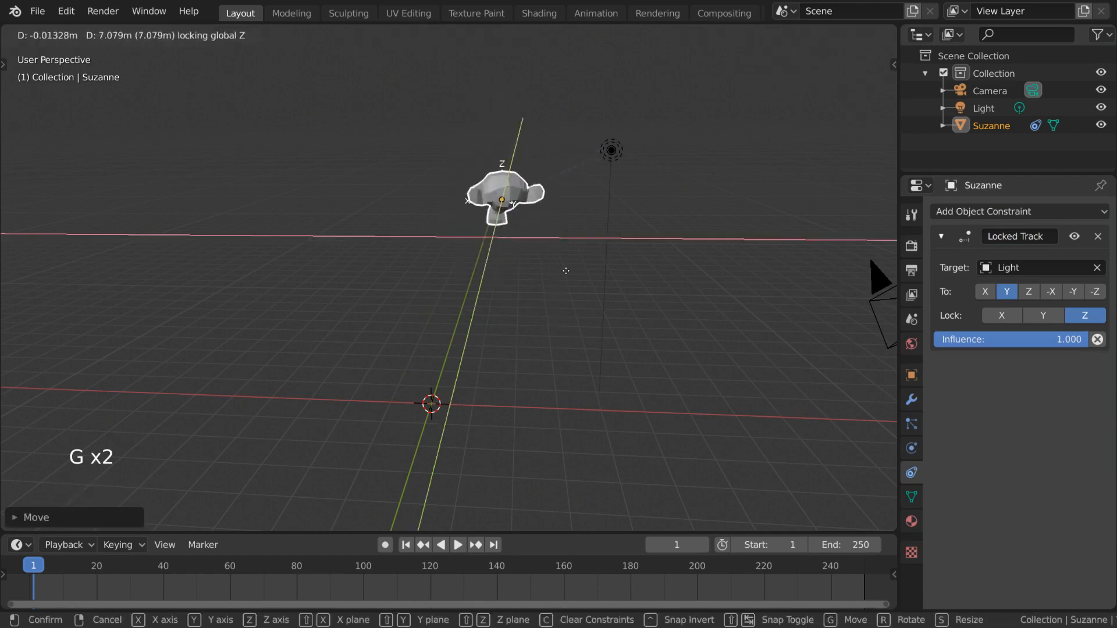
right_click(695, 344)
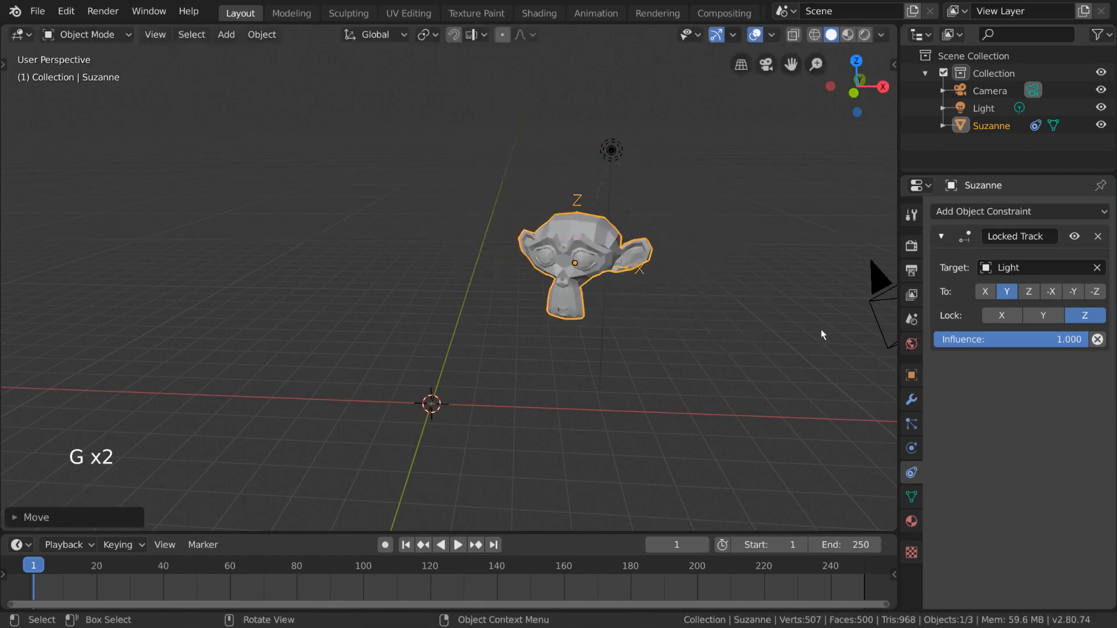
Set Locked Track's To axis to -Y and test it by moving the monkey horizontally, along global Z, and freely
left_click(1073, 292)
key("g")
key("shift+z")
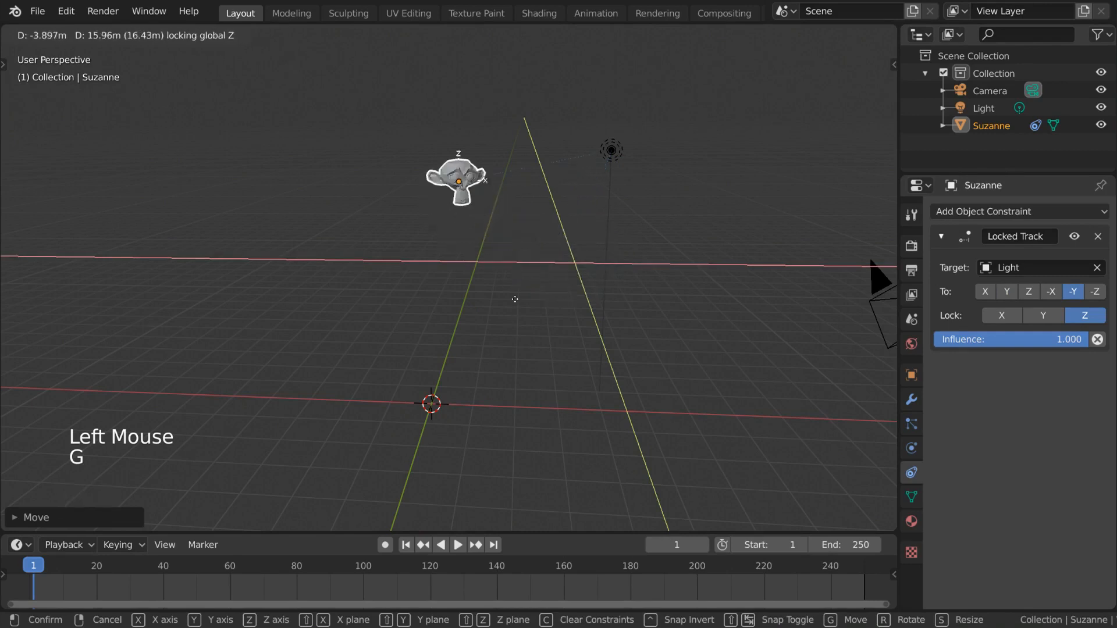
left_click(733, 367)
key("g")
key("z")
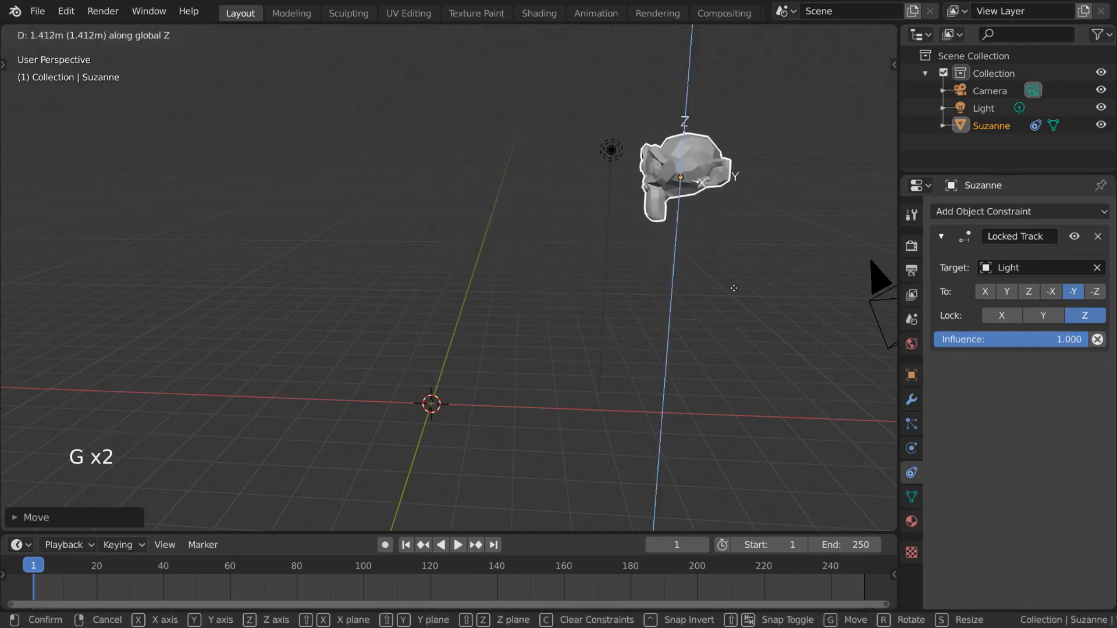
left_click(733, 424)
key("g")
left_click(779, 406)
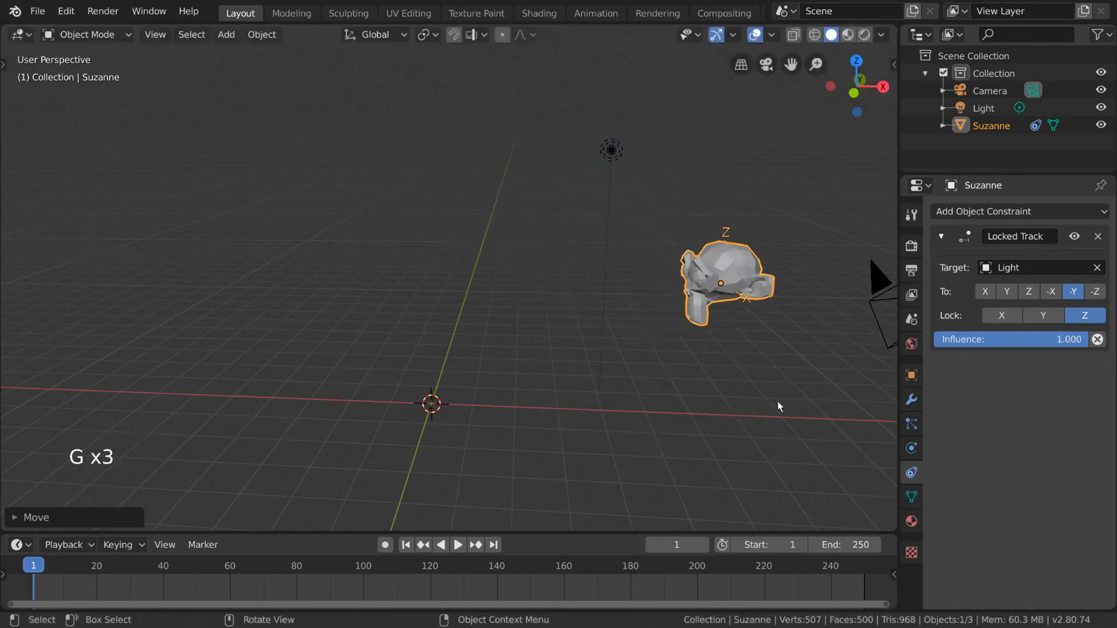
Set the Locked Track lock axis to X and test it by moving the monkey up to the other side of the light
left_click(1011, 316)
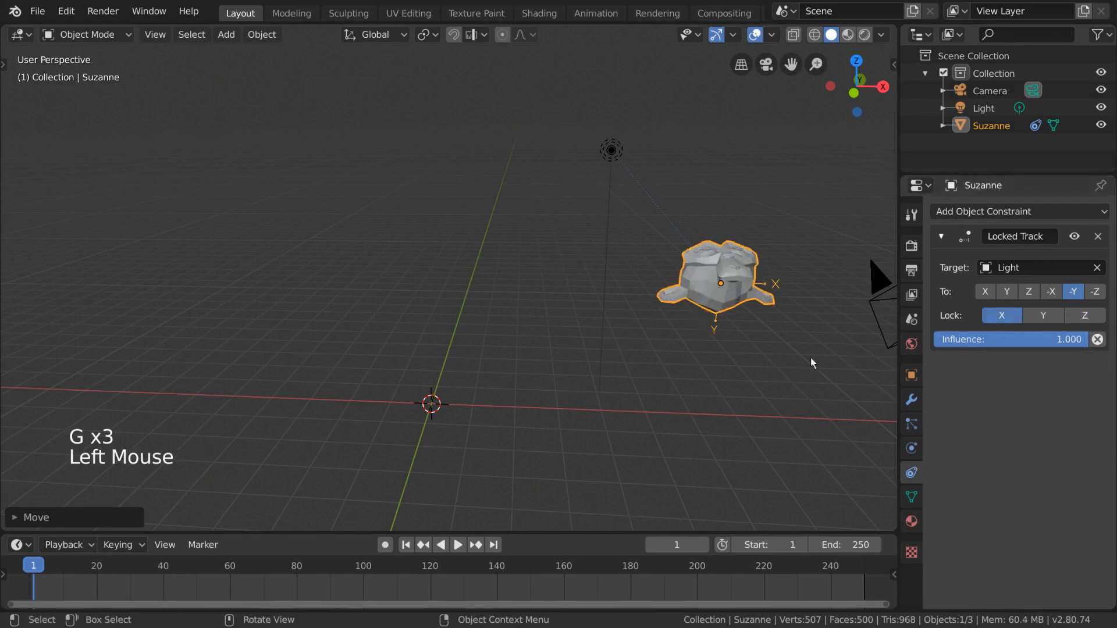
key("g")
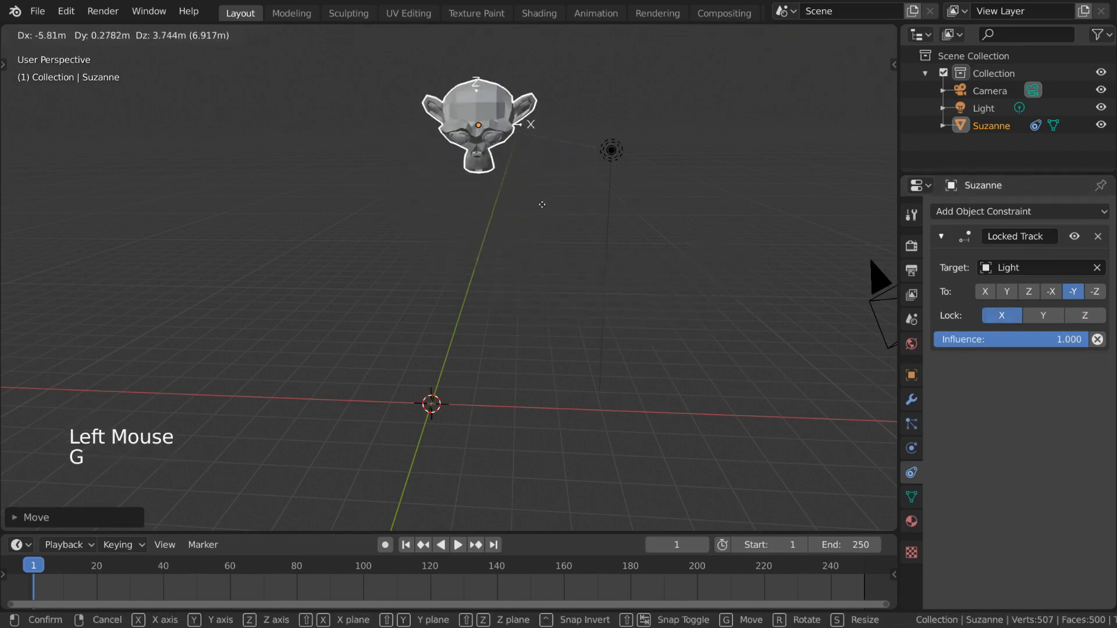
left_click(543, 231)
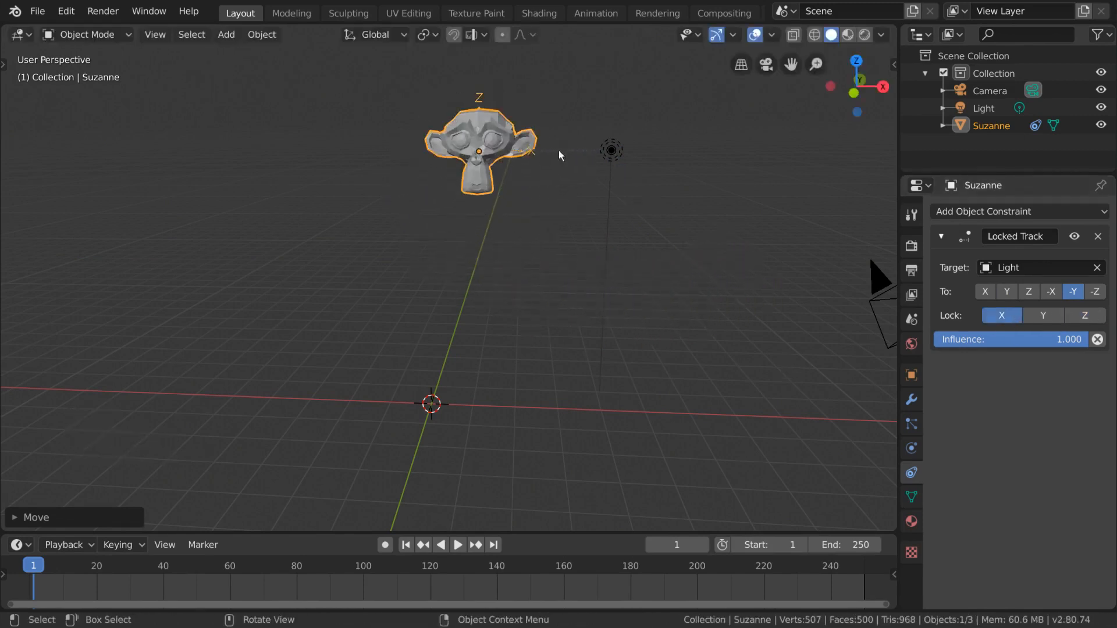
Replace the Locked Track constraint with a Stretch To constraint that targets the Light
left_click(1097, 236)
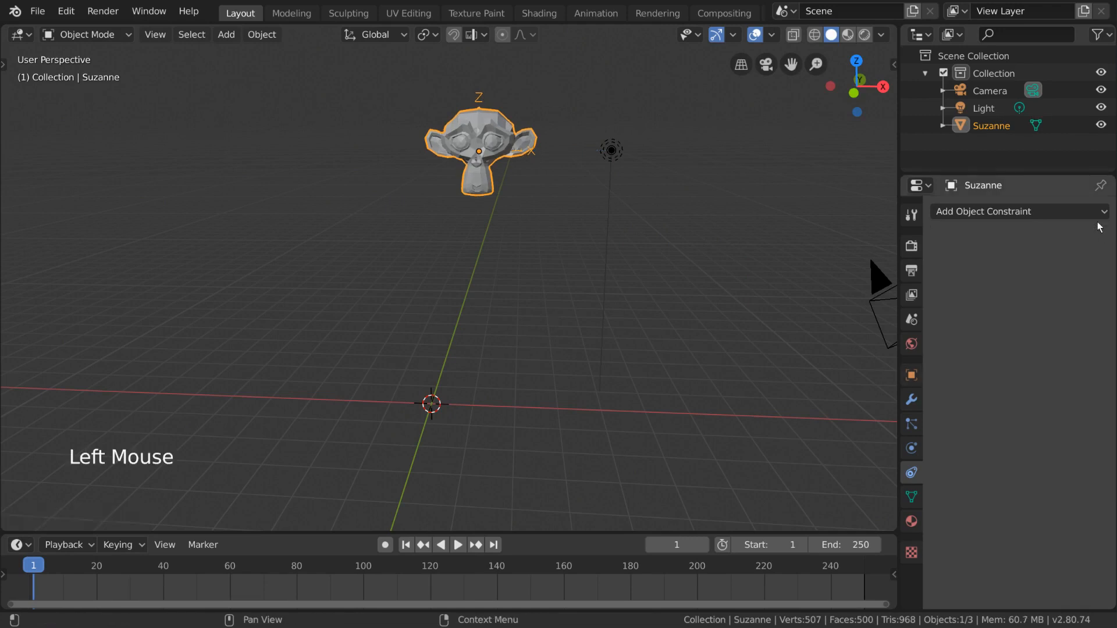
left_click(1041, 211)
left_click(961, 308)
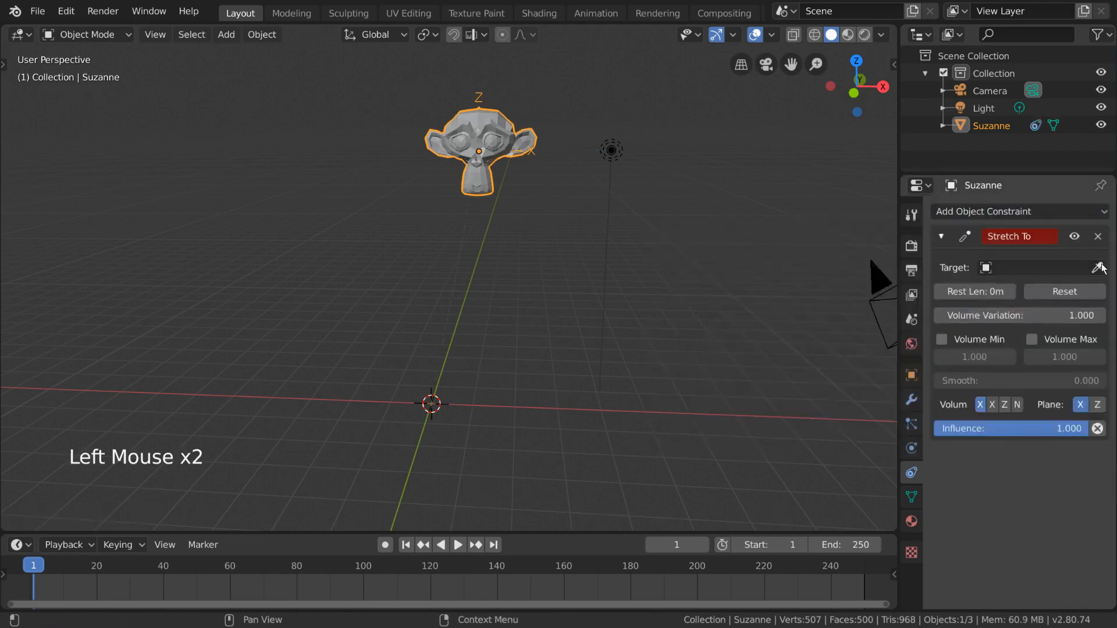
left_click(1096, 267)
left_click(611, 209)
Test the stretching by moving the monkey away from the light, trial-moving it, and placing it close beside the light
key("g")
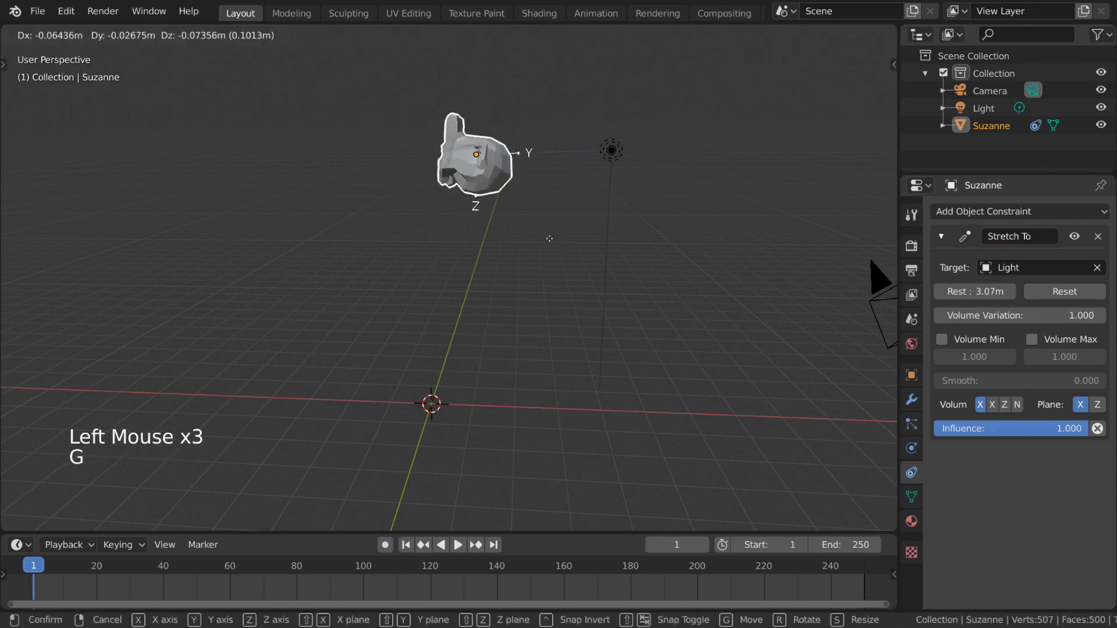
left_click(652, 295)
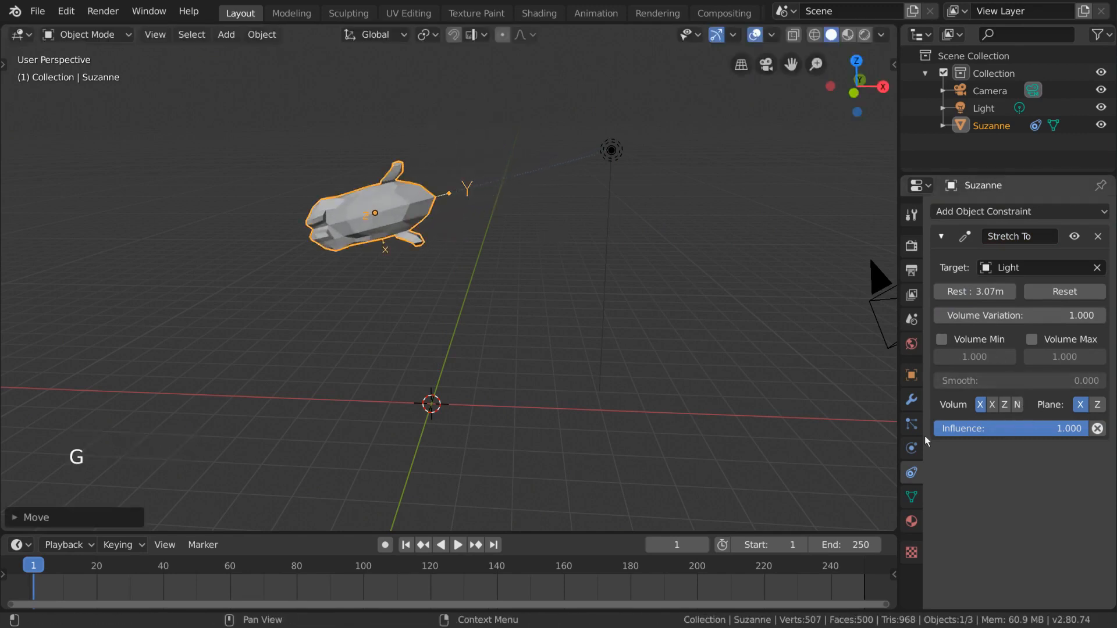
key("g")
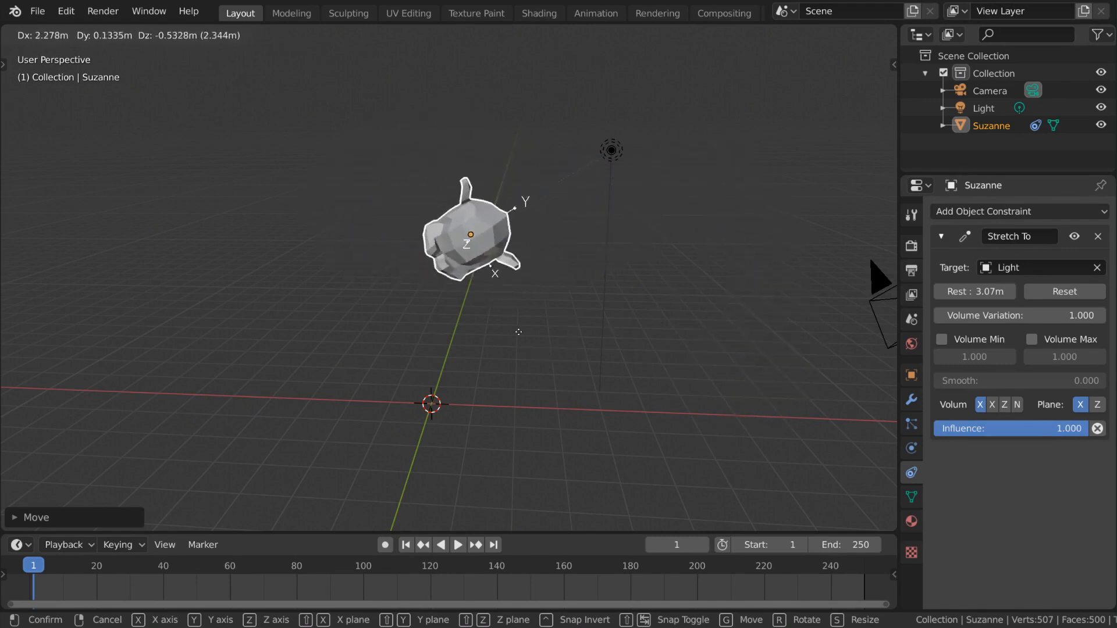
right_click(553, 275)
key("g")
right_click(623, 251)
key("g")
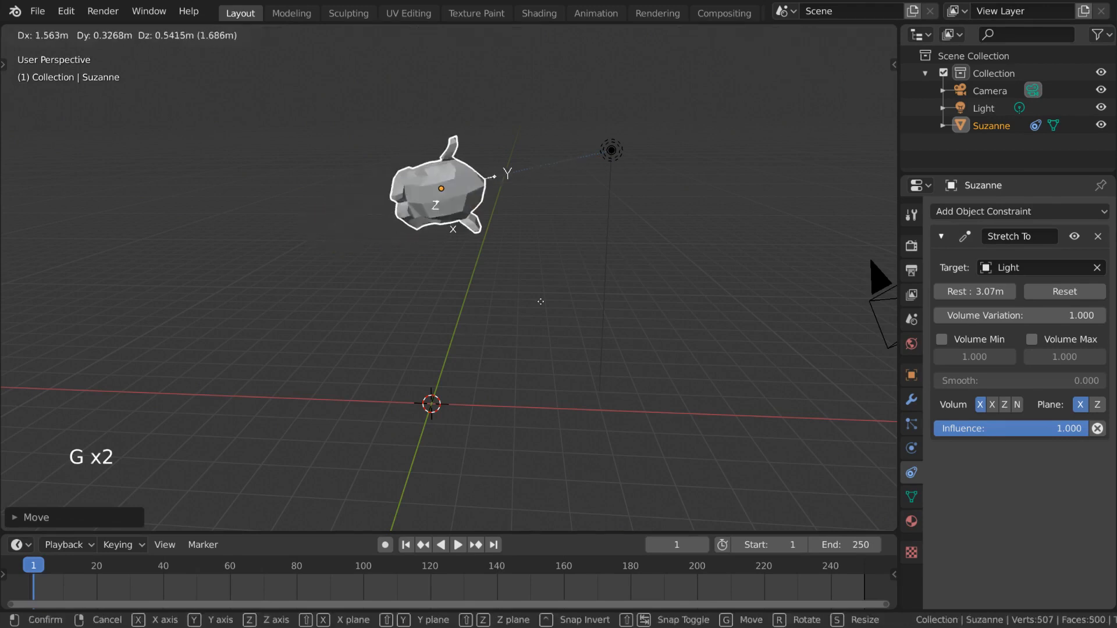
left_click(636, 252)
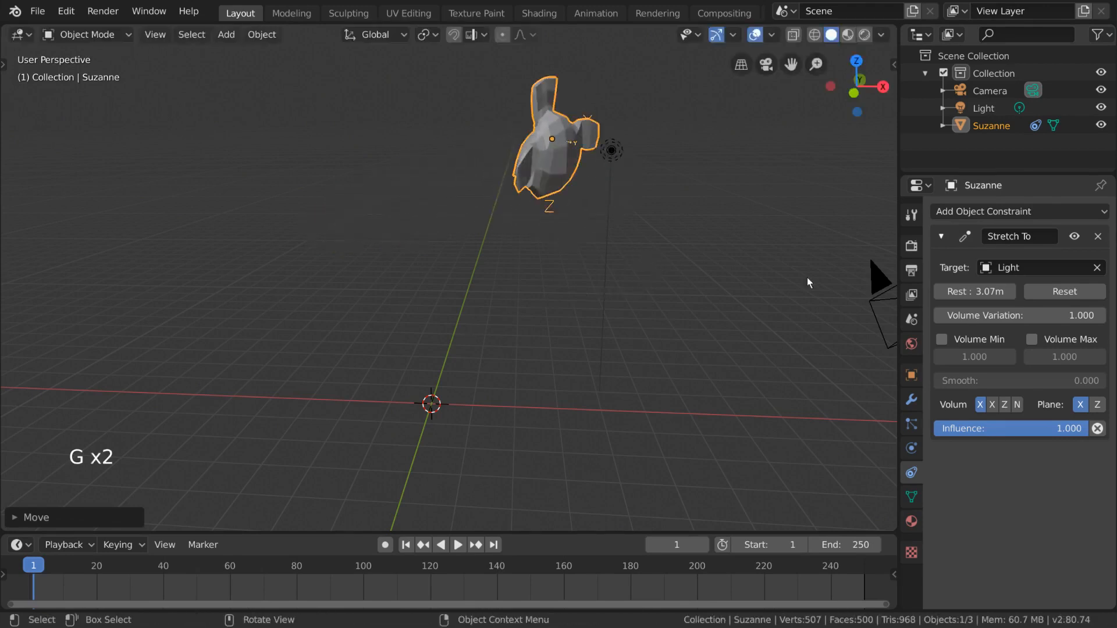
Reset the Stretch To rest length at two distances from the light, moving the monkey after each reset to compare its deformation
left_click(1042, 291)
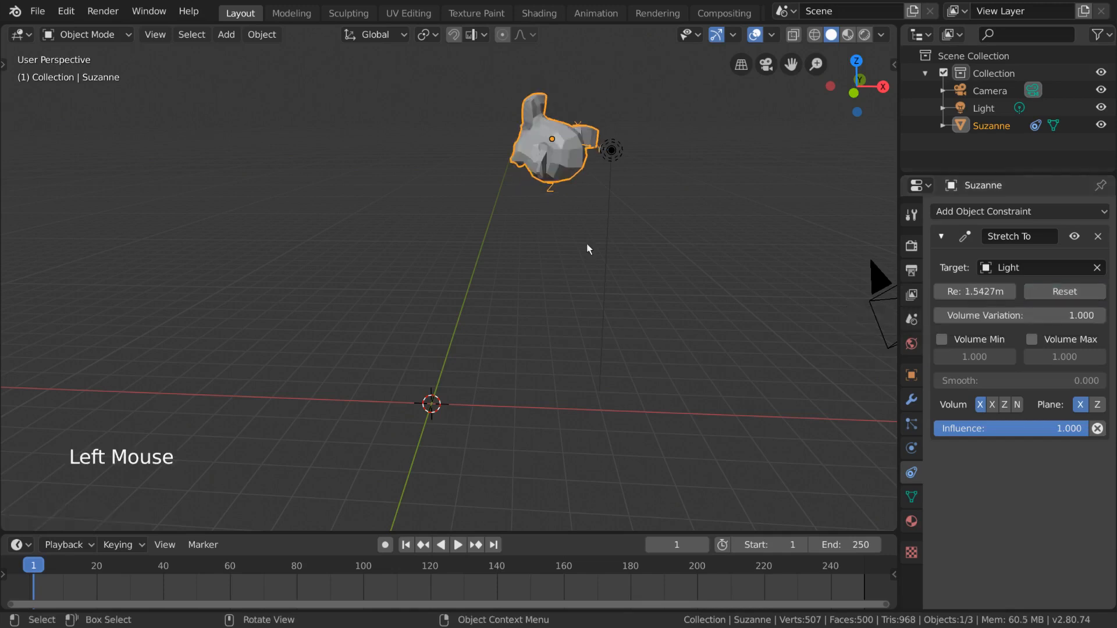
key("g")
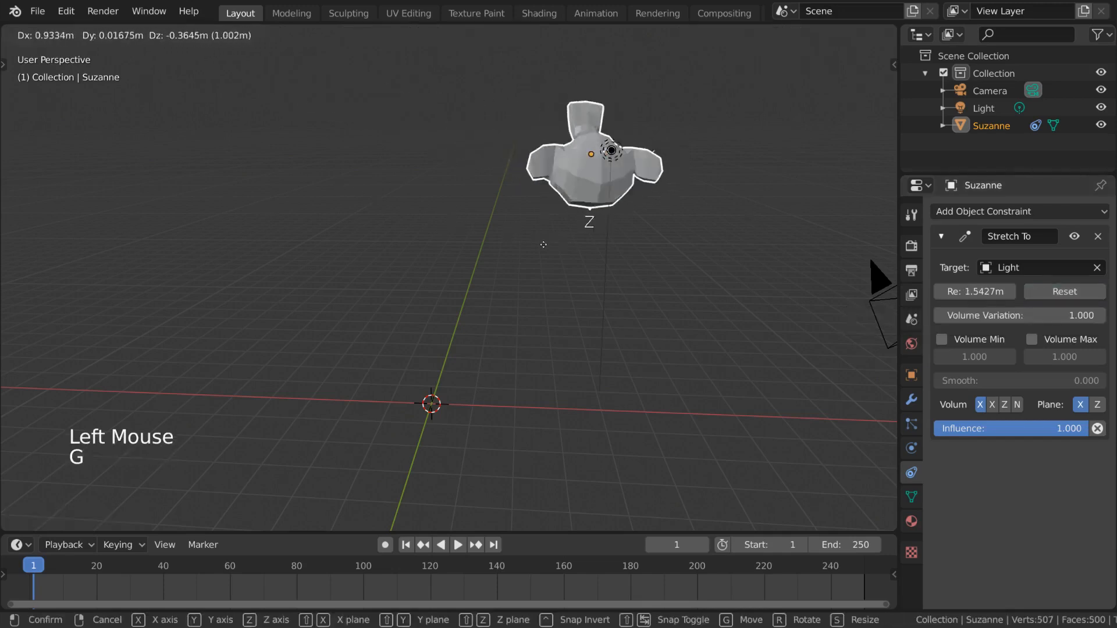
left_click(316, 363)
left_click(1053, 298)
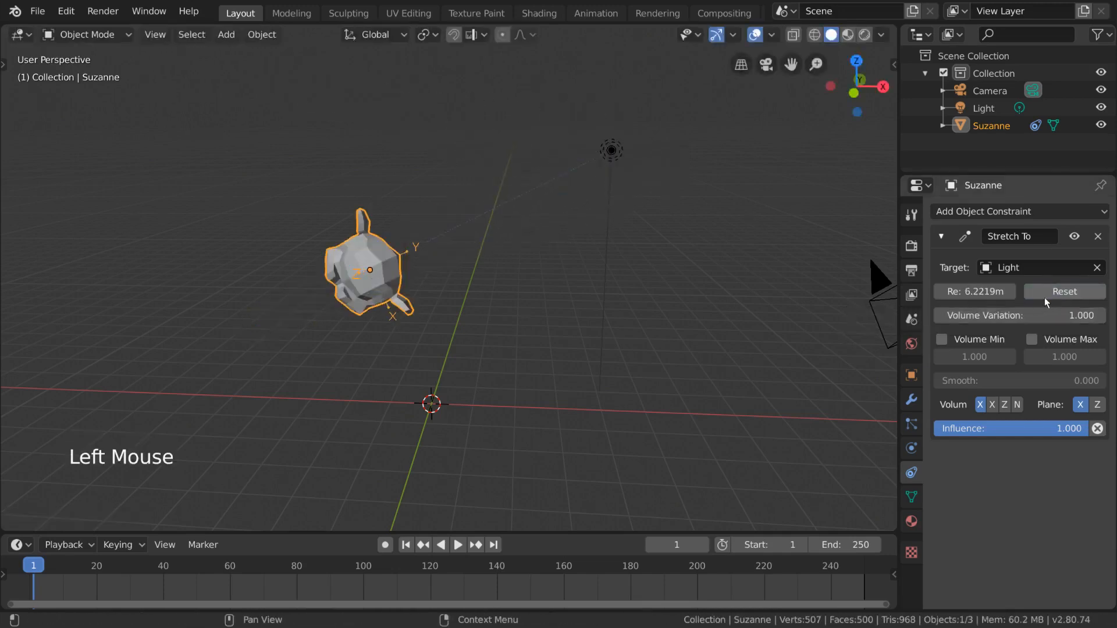
key("g")
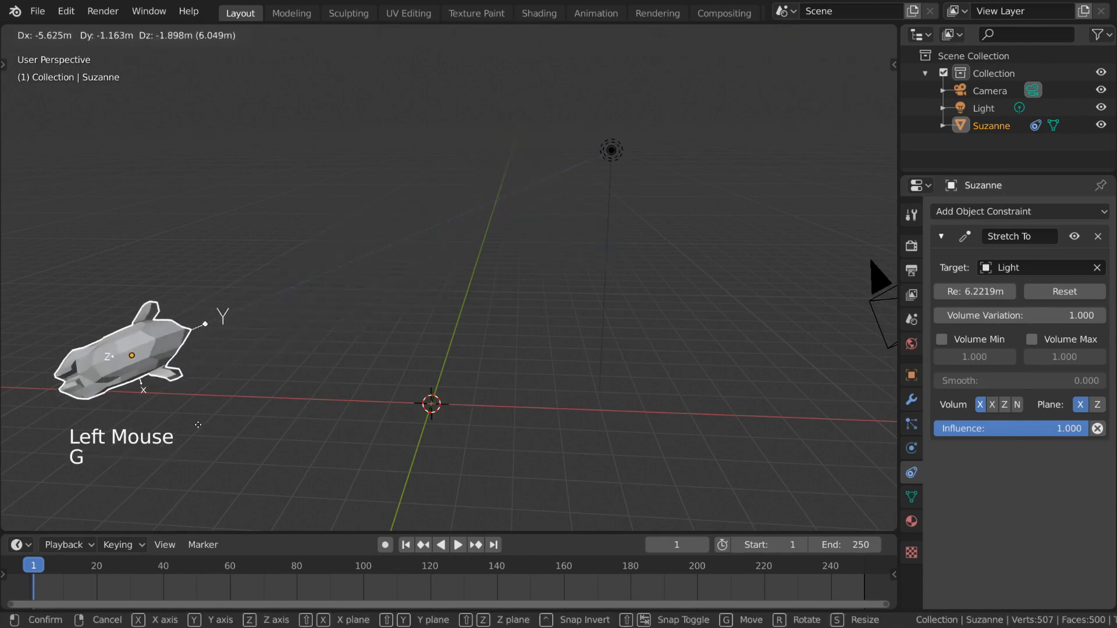
left_click(538, 286)
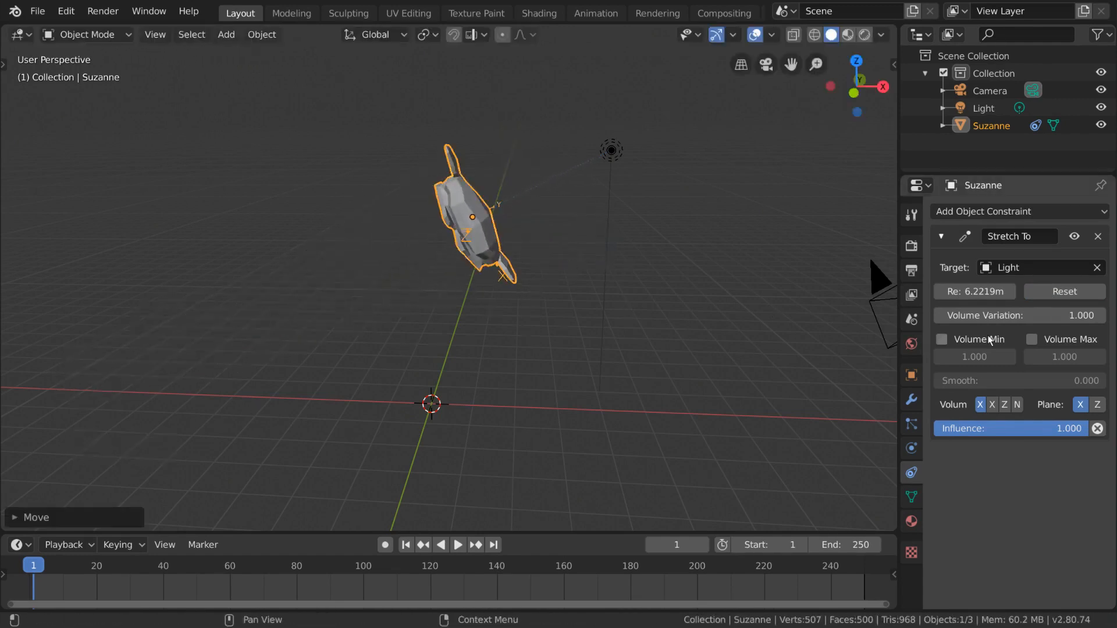
Reset the rest length again, set Volume Variation to 0, and move the monkey to test the stretch
left_click(1089, 298)
double_click(1027, 321)
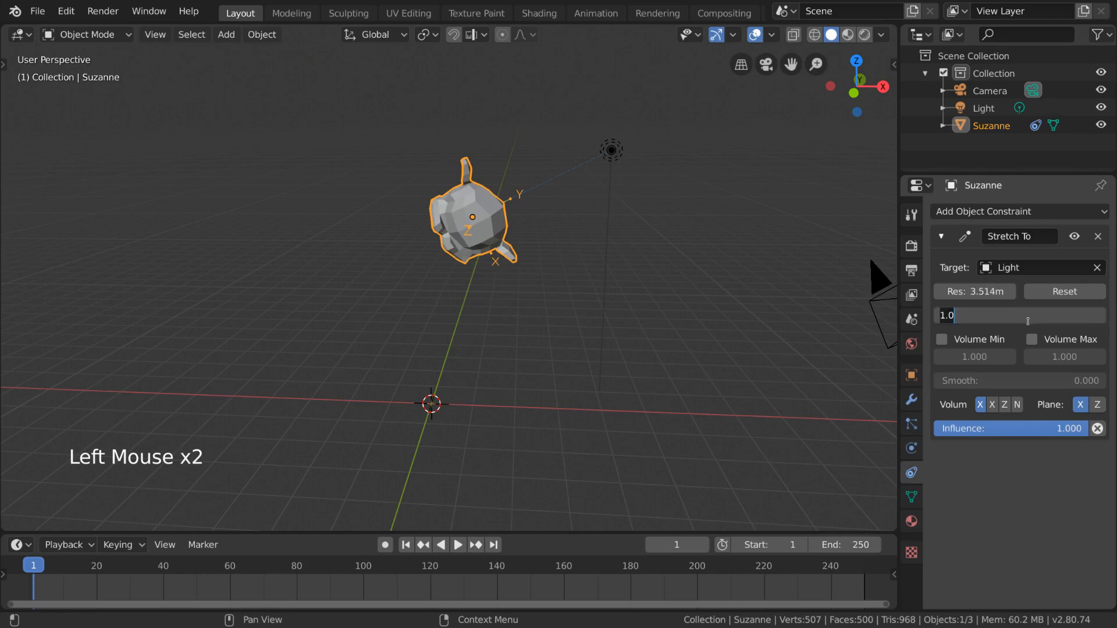
type("0")
key("Return")
key("g")
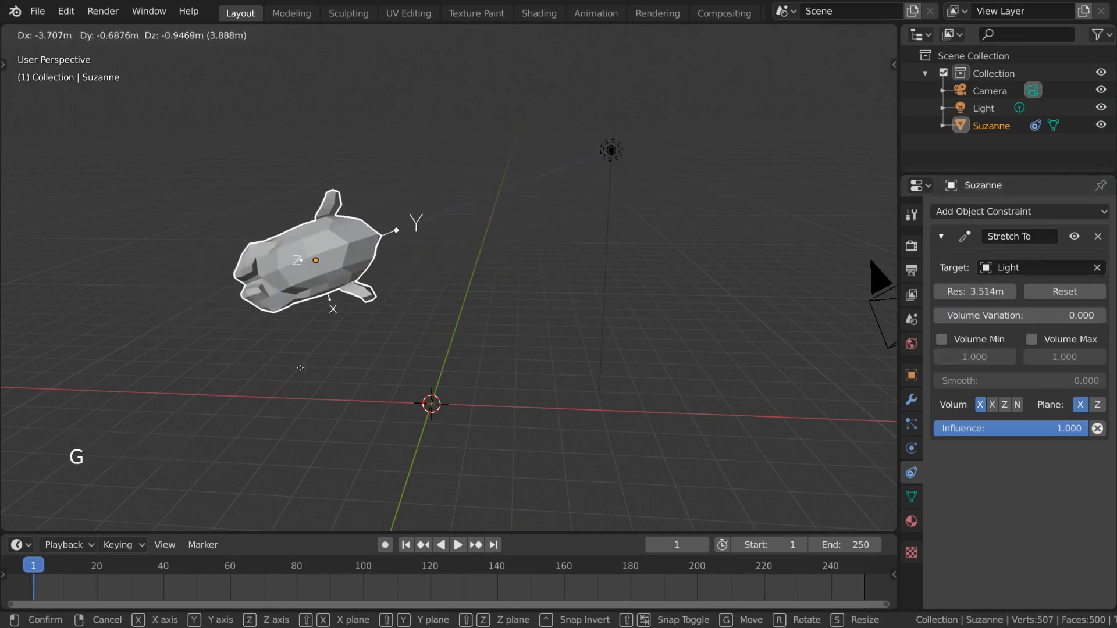
left_click(463, 296)
Set Volume Variation back to 1 and move the monkey toward and away from the light to compare the stretch
left_click(1019, 315)
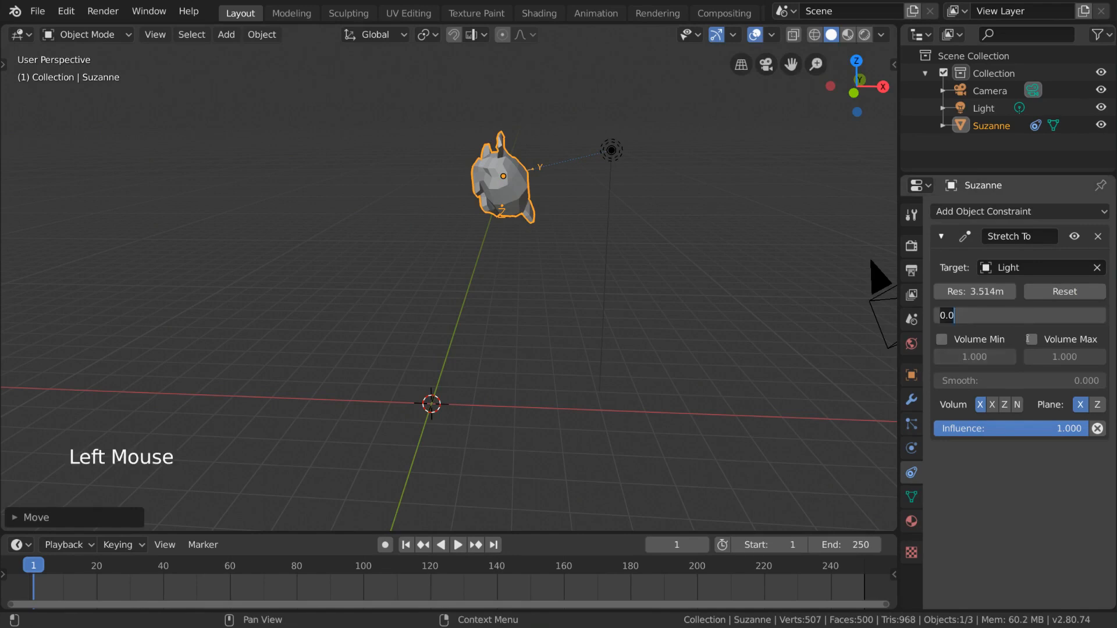
type("1")
key("Return")
key("g")
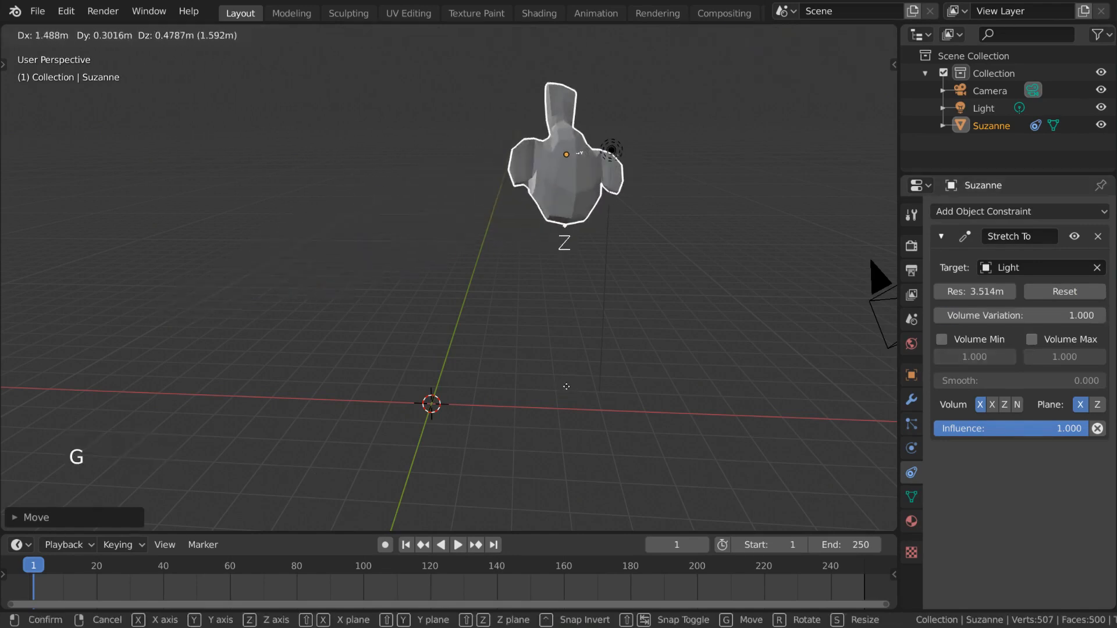
left_click(429, 465)
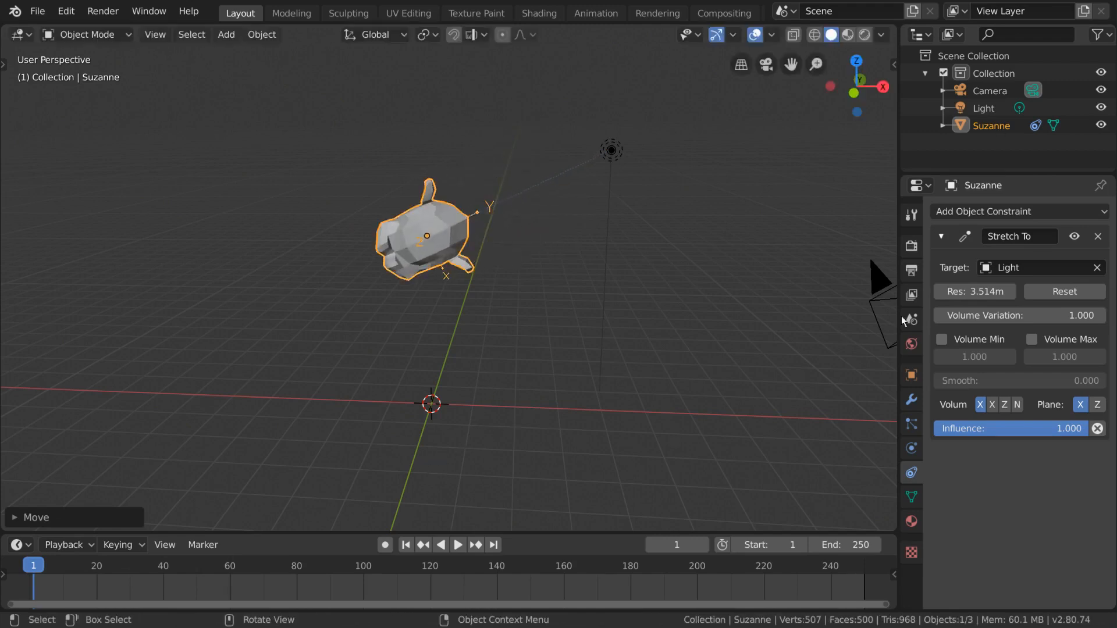
Replace the monkey's Stretch To constraint with Damped Track targeting the light, and move the monkey to test the tracking
left_click(1098, 235)
left_click(1081, 213)
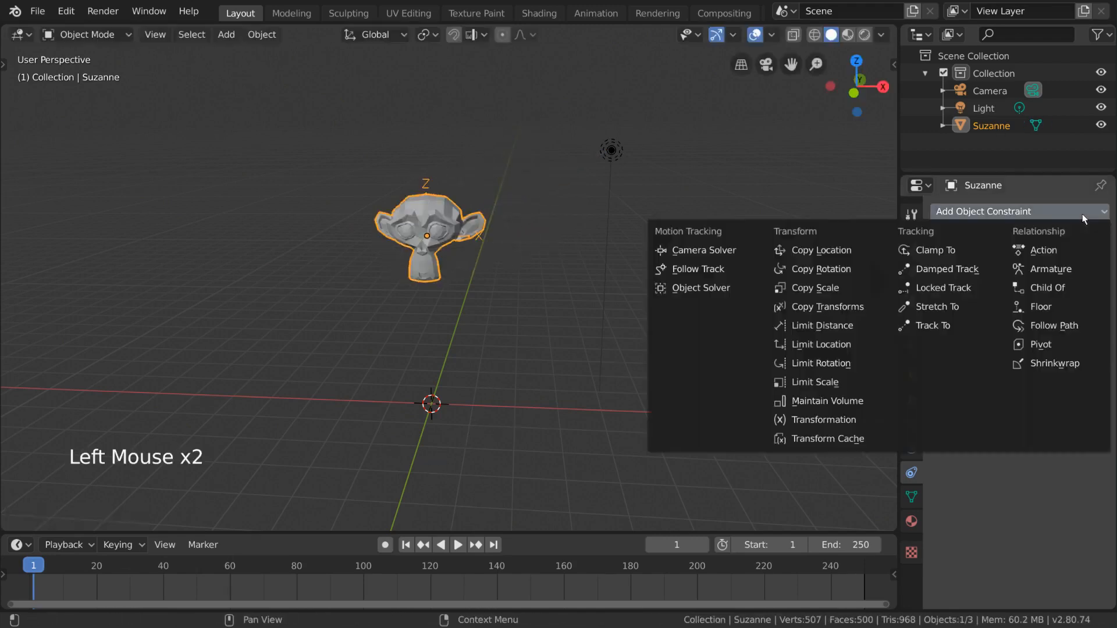
left_click(977, 267)
left_click(1096, 268)
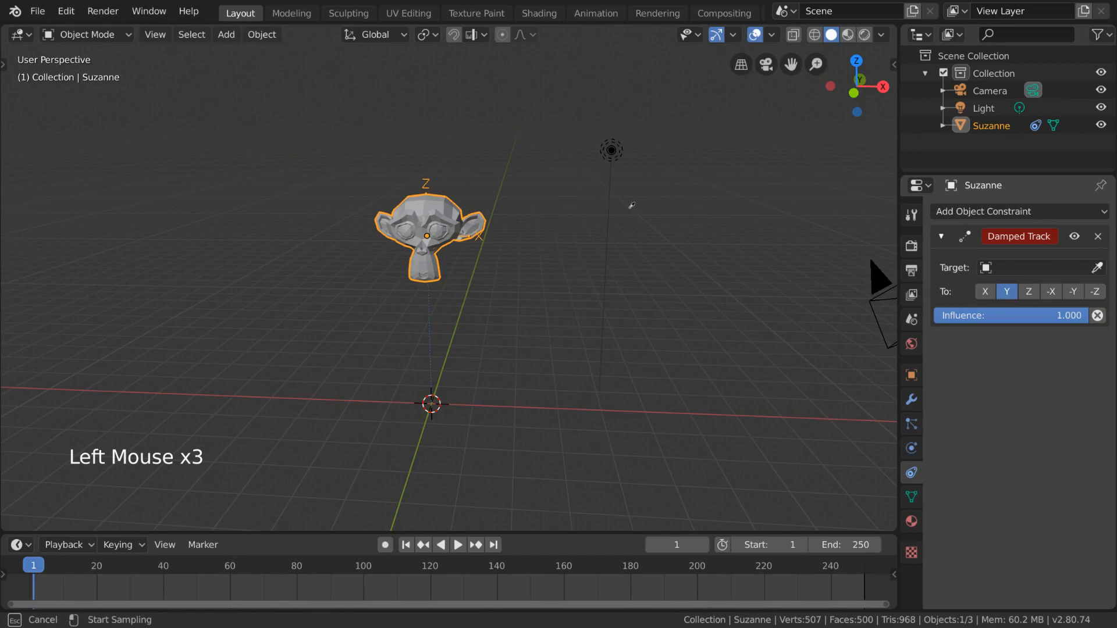
left_click(610, 209)
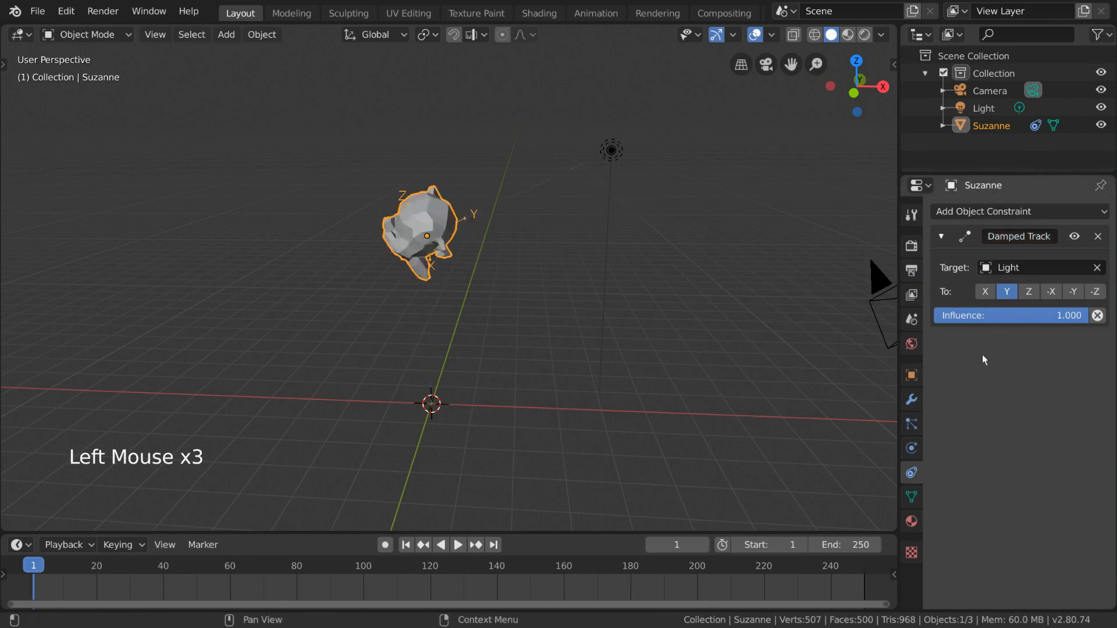
key("g")
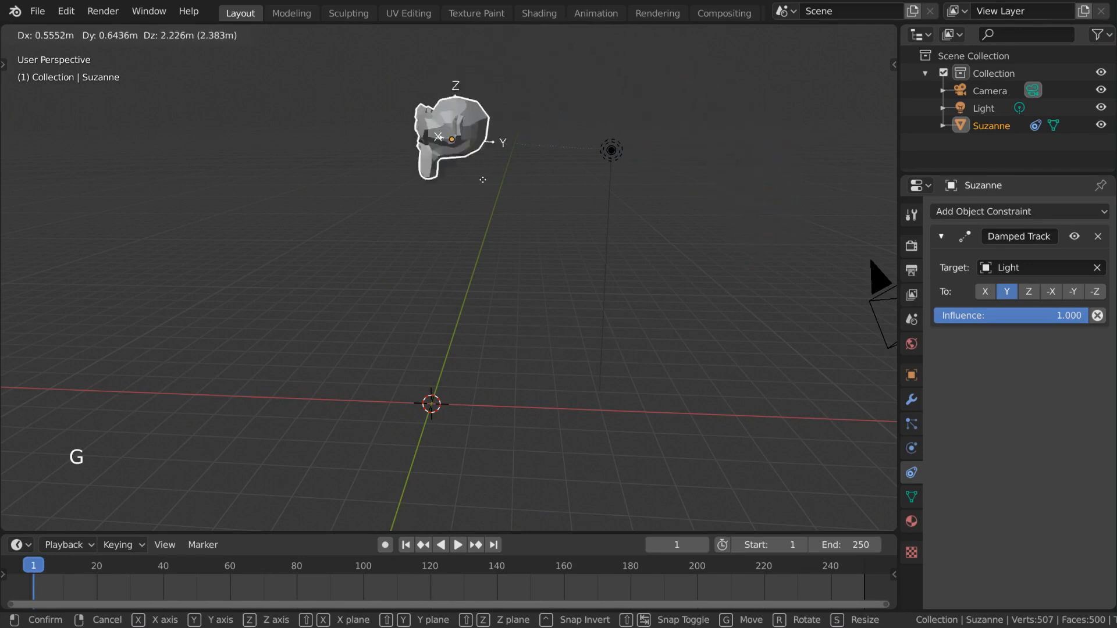
left_click(506, 146)
Set the Damped Track axis to -Y and move the monkey around the scene to test how it faces the light
left_click(1072, 291)
key("g")
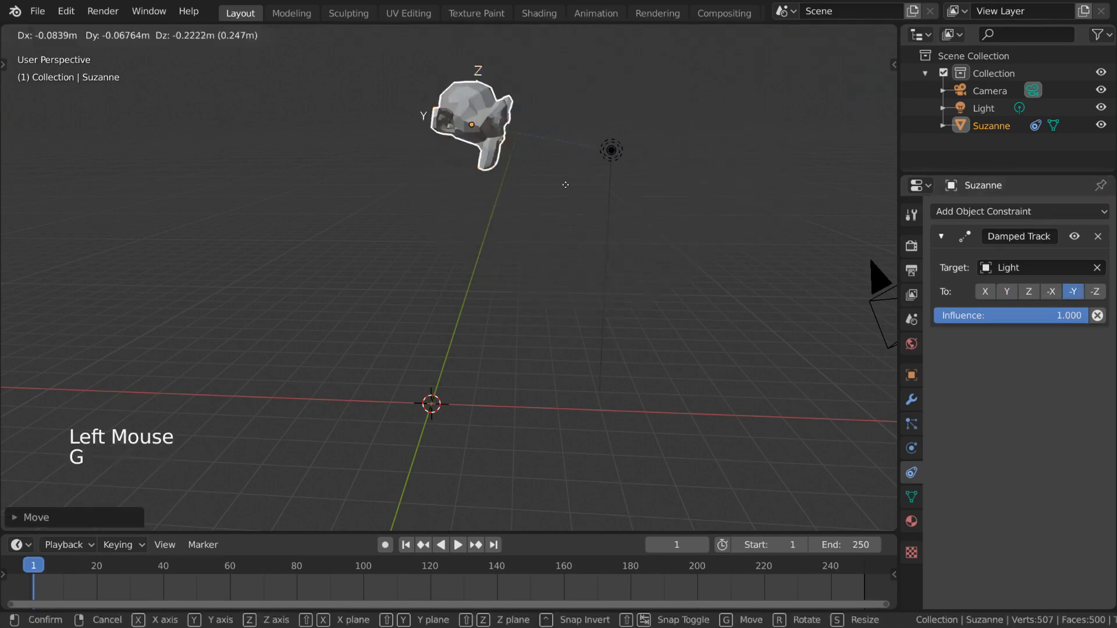
left_click(448, 275)
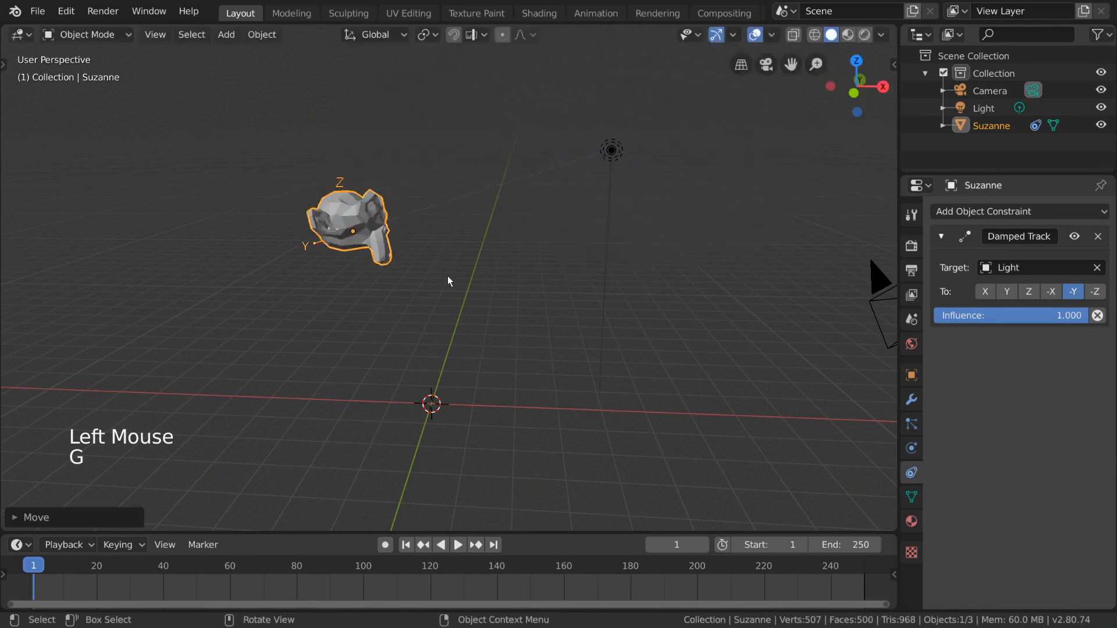
key("g")
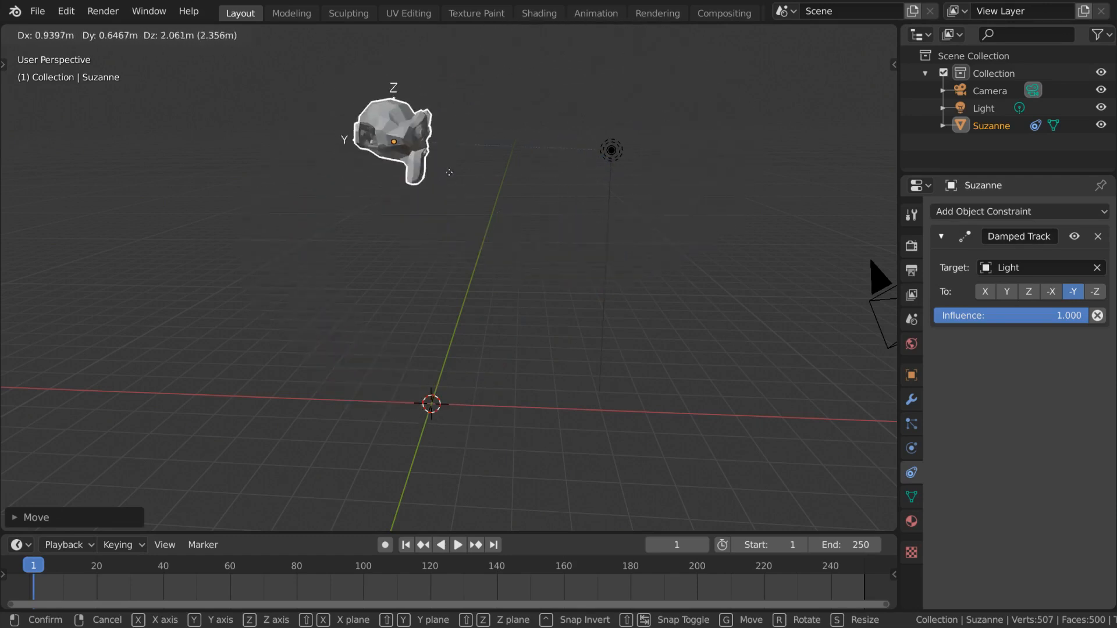
left_click(554, 278)
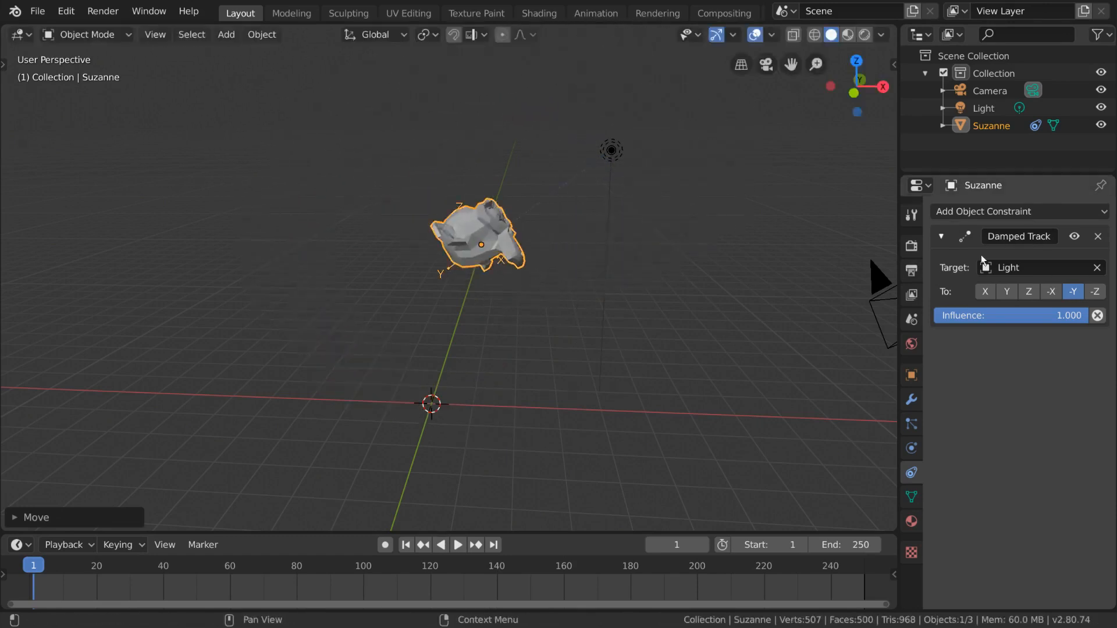
Replace Damped Track with a Clamp To constraint and try to pick the light as its target
left_click(1097, 237)
left_click(1087, 212)
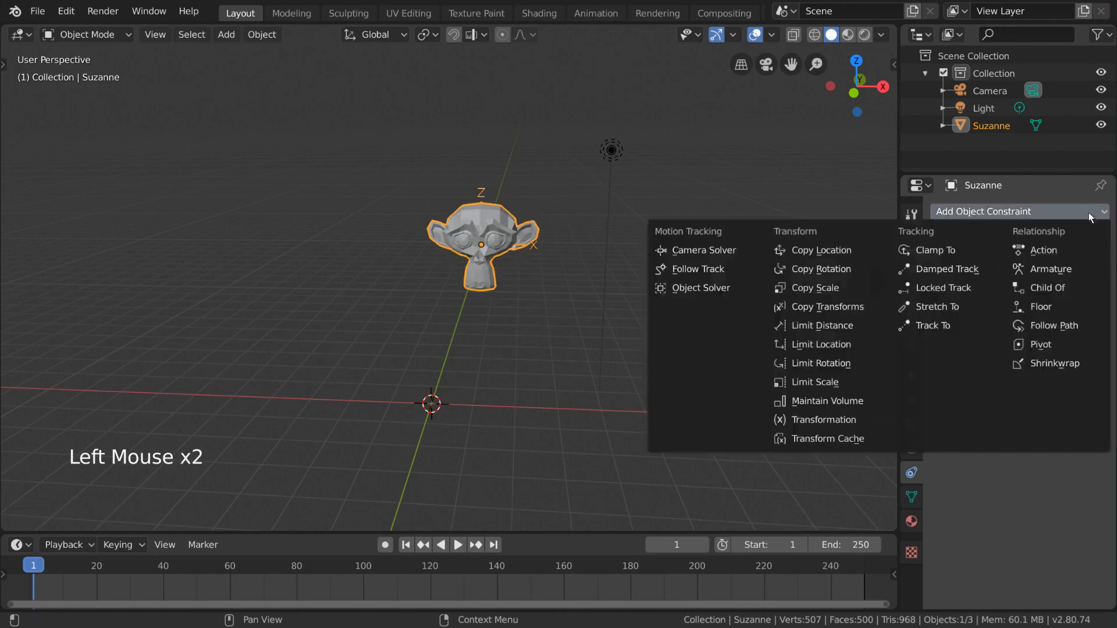
left_click(974, 249)
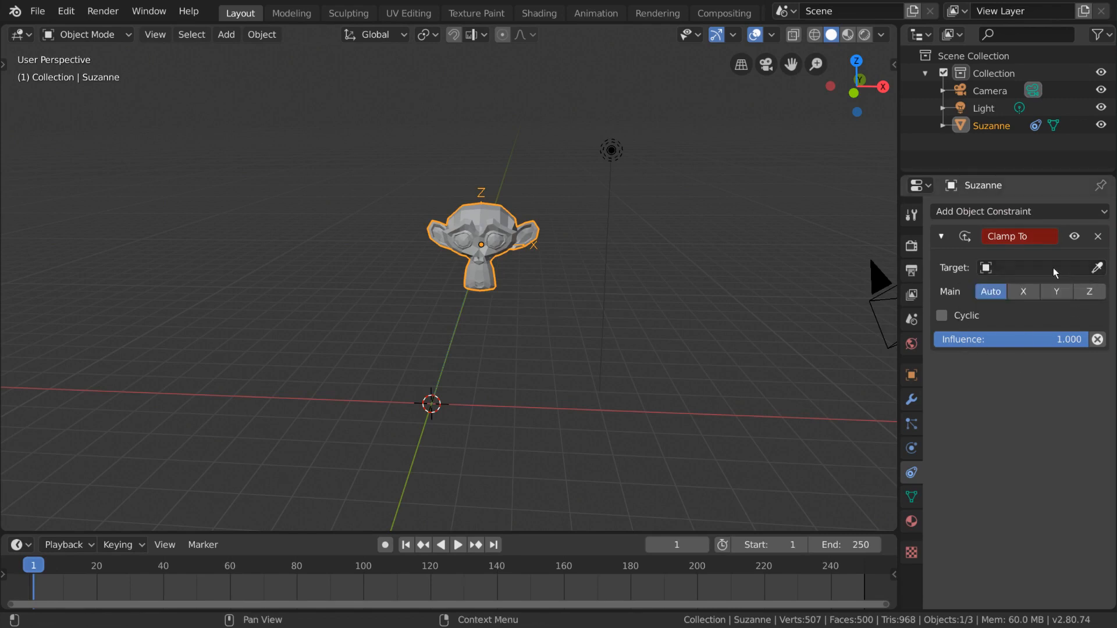
left_click(1096, 268)
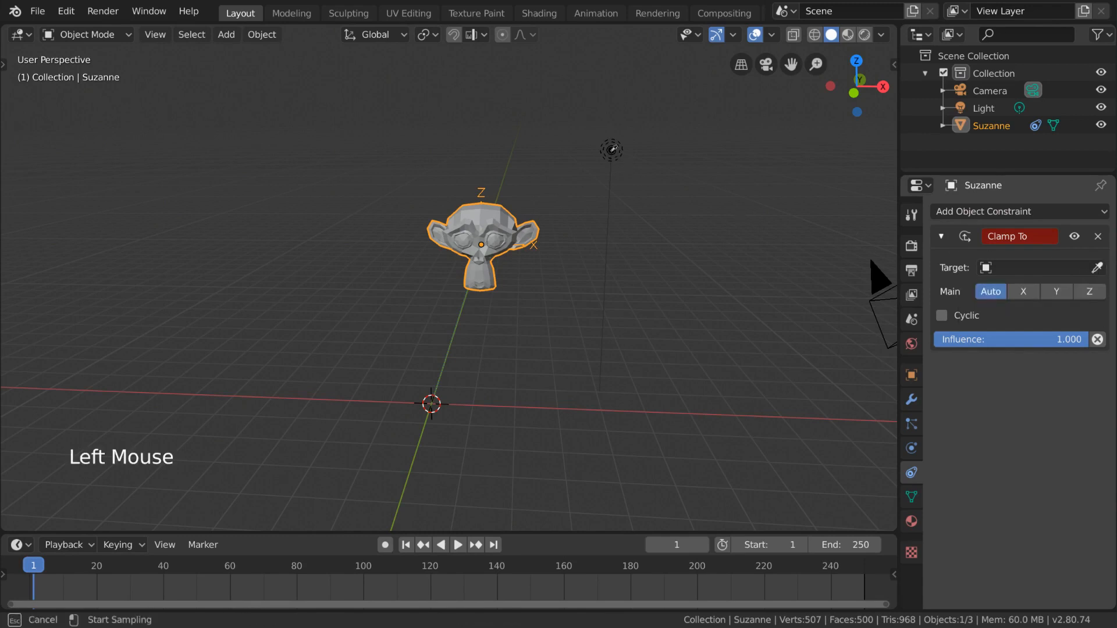
left_click(612, 150)
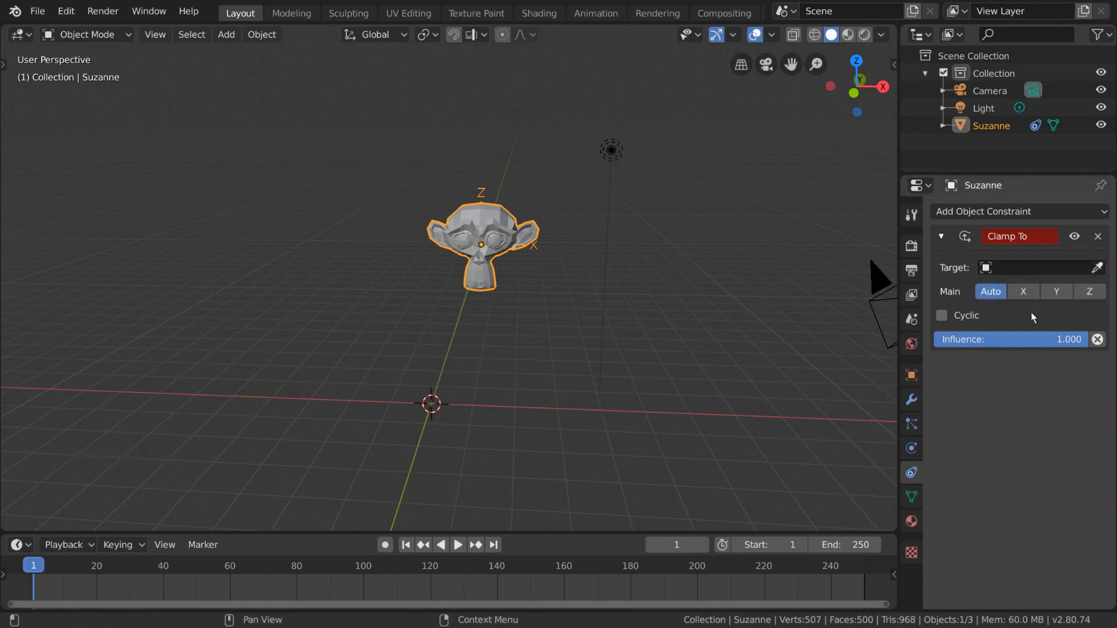
left_click(1045, 268)
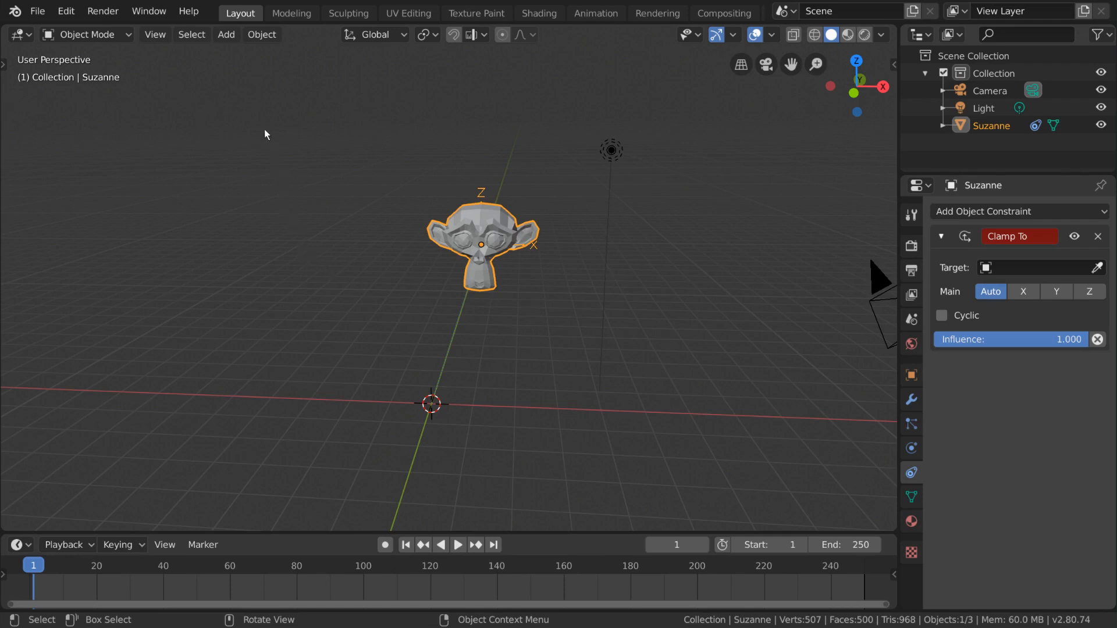
Add a Bezier curve at the world origin and scale it up to several times its original size along the ground
left_click(227, 35)
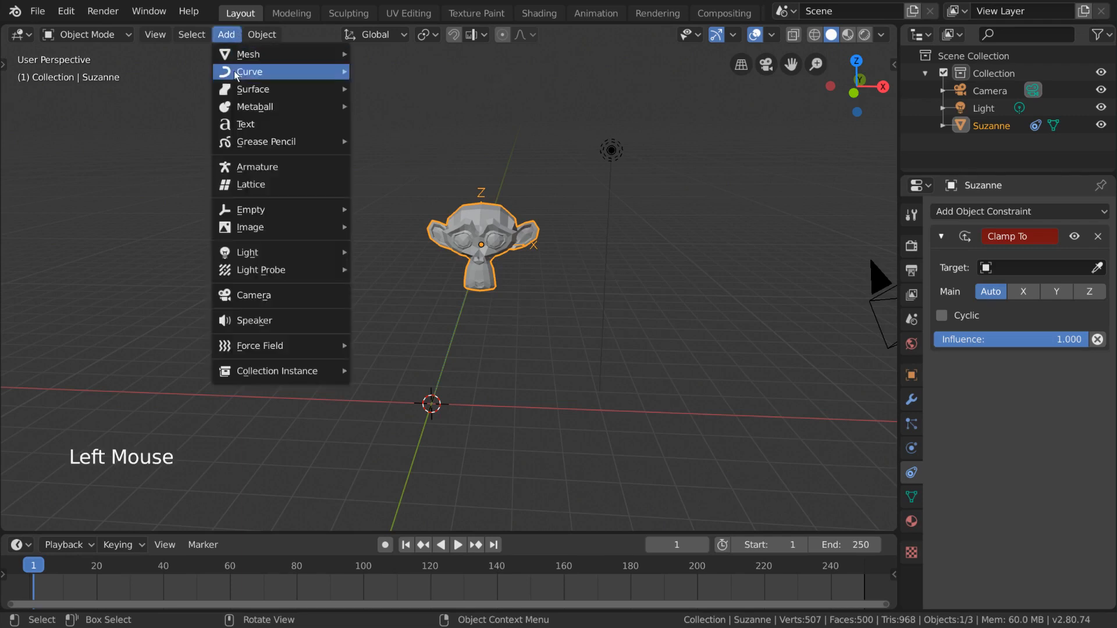
mouse_move(272, 76)
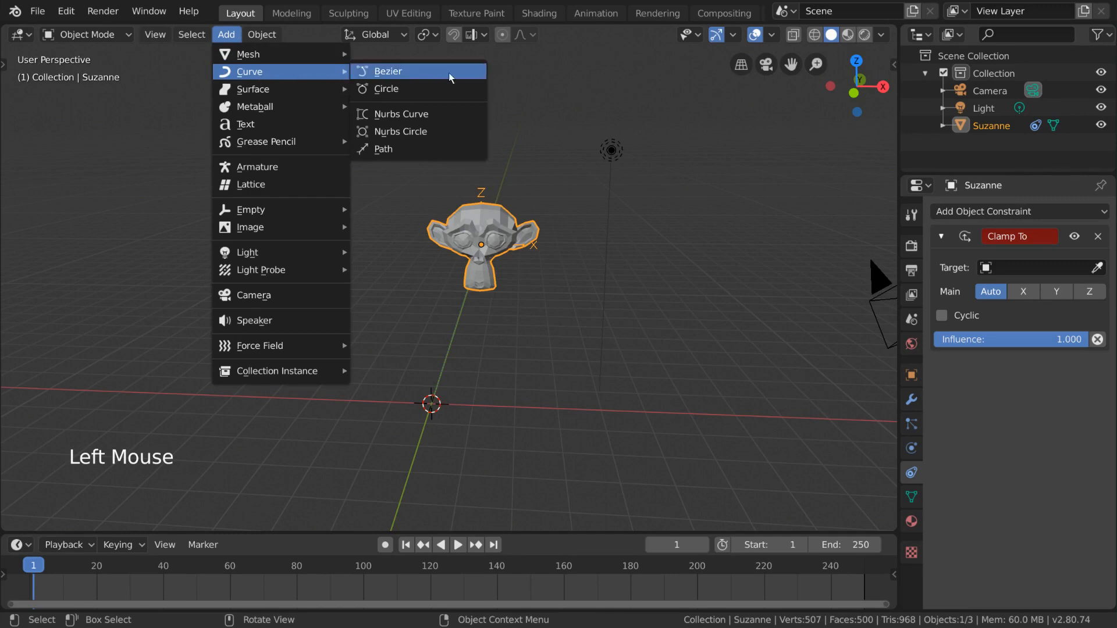
left_click(484, 72)
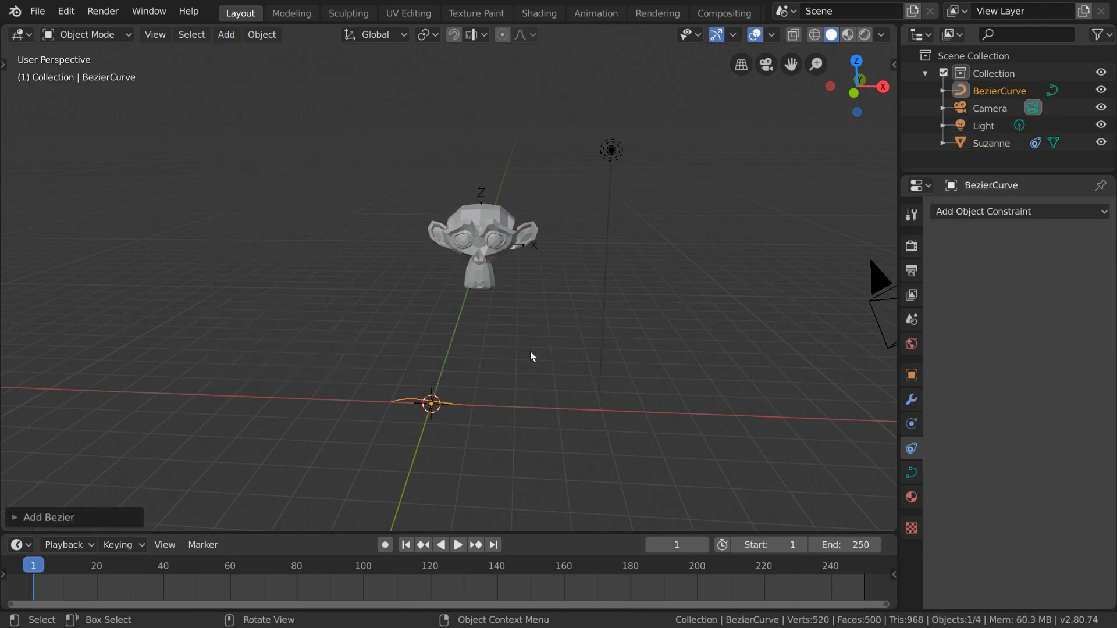
key("s")
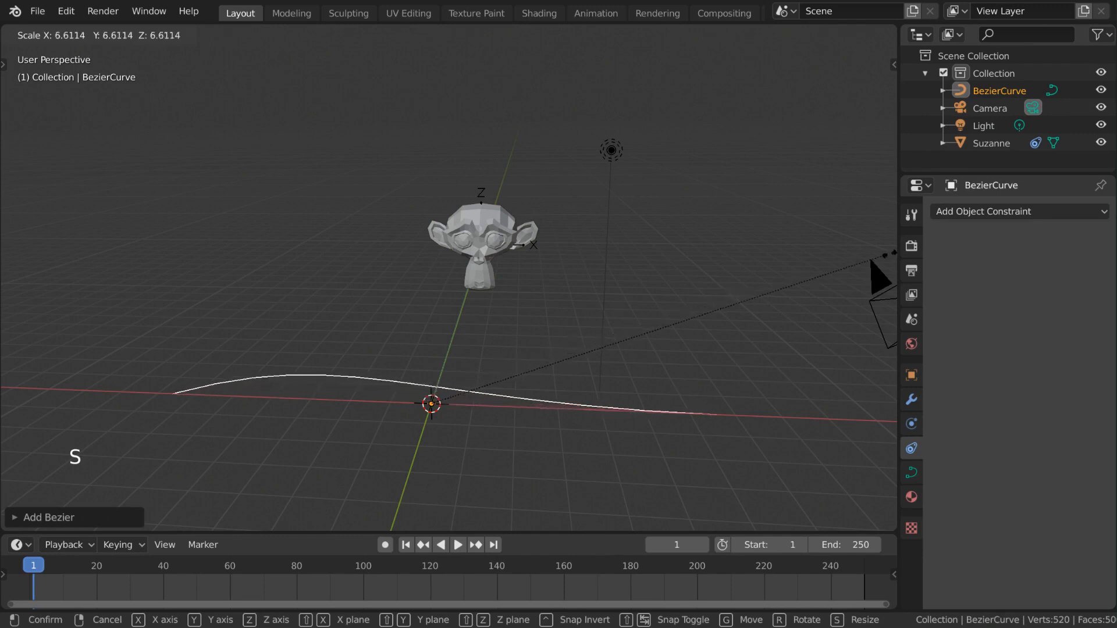
left_click(97, 248)
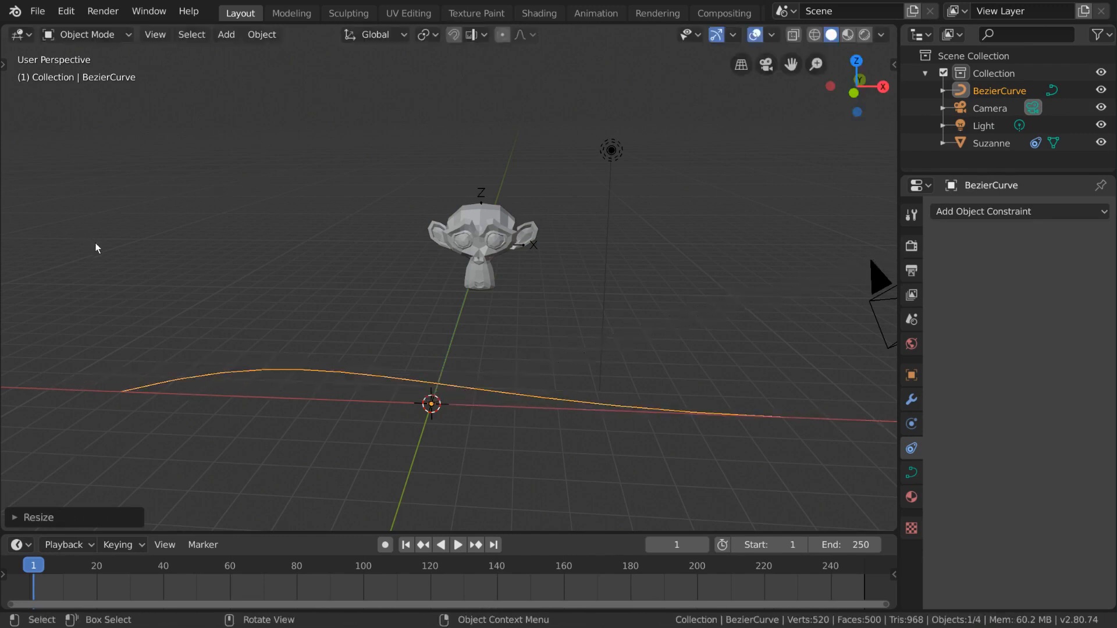
Select the monkey and set BezierCurve as the target of its Clamp To constraint
left_click(531, 260)
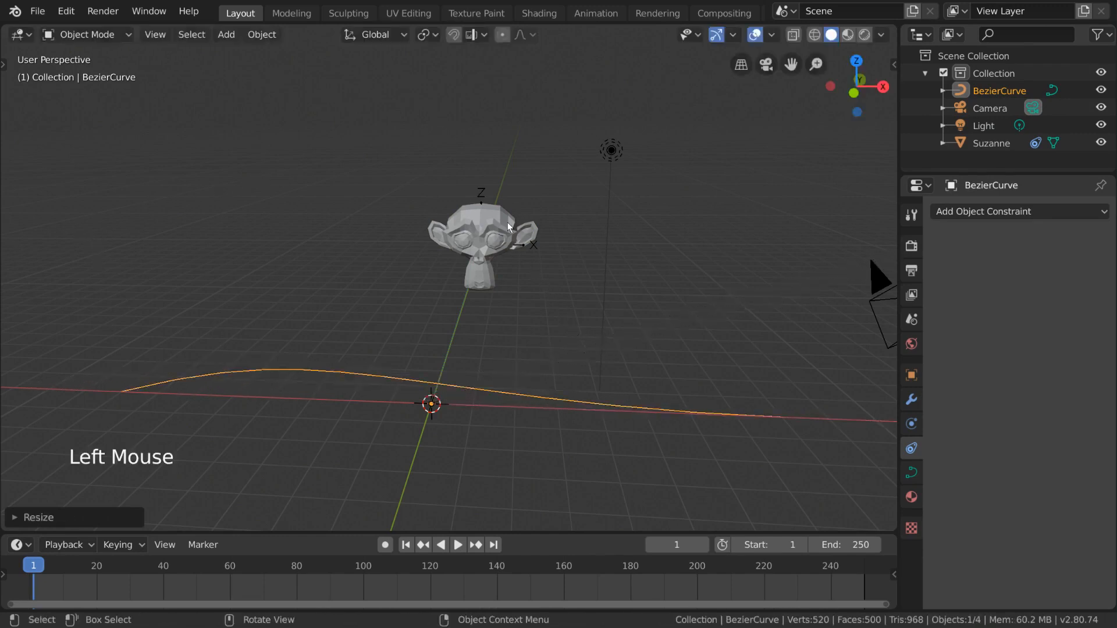
double_click(1046, 269)
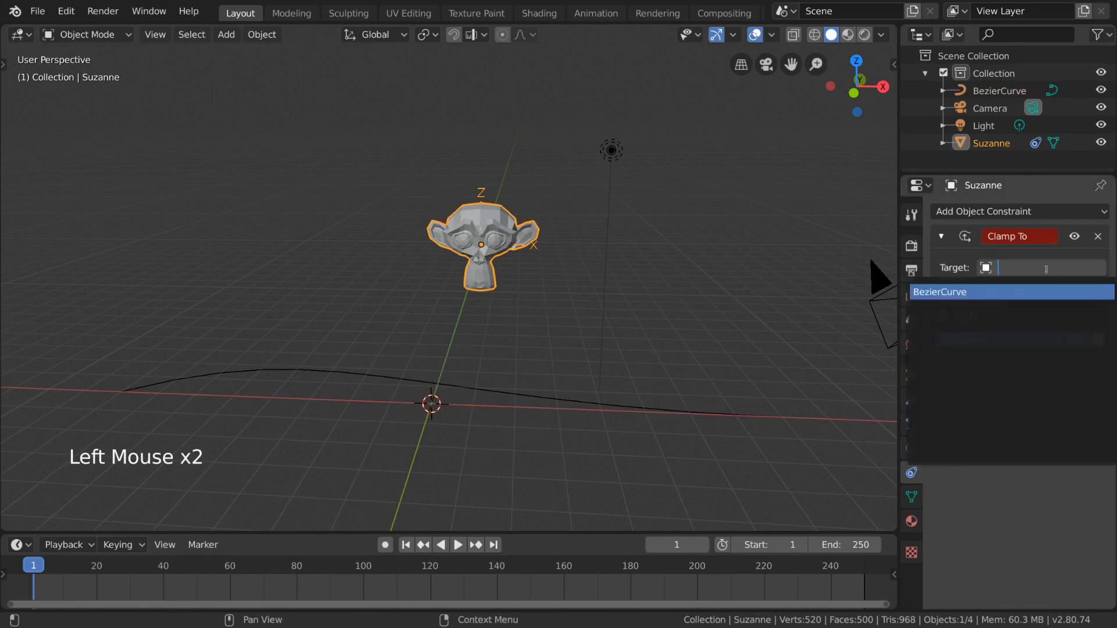
left_click(1027, 290)
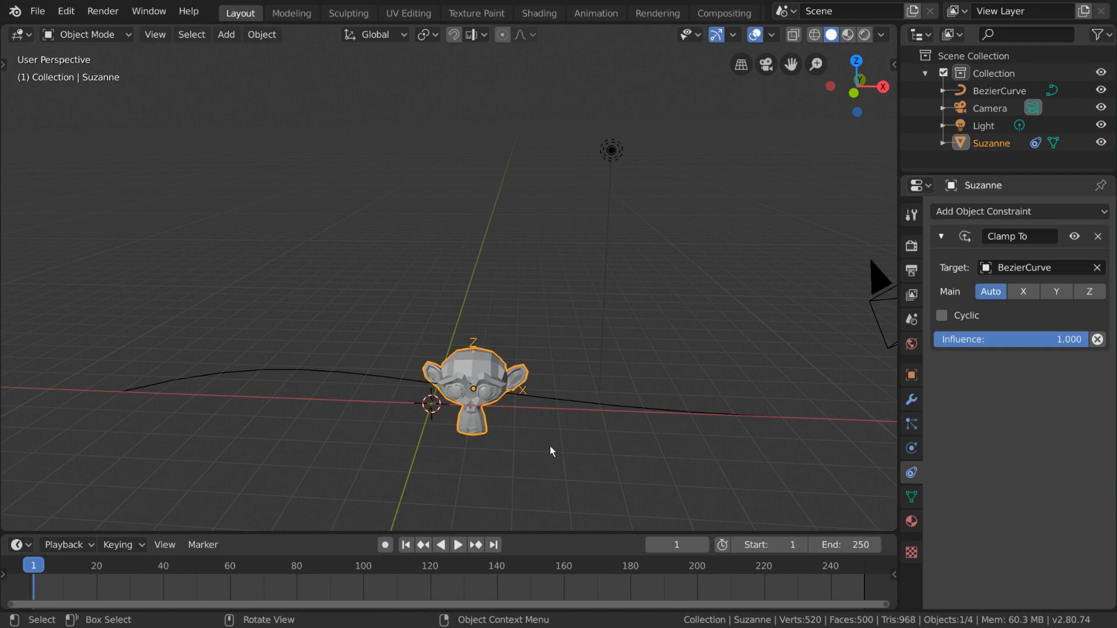
Move the monkey back and forth along the Bezier curve to test the Clamp To constraint from the front and from above
key("g")
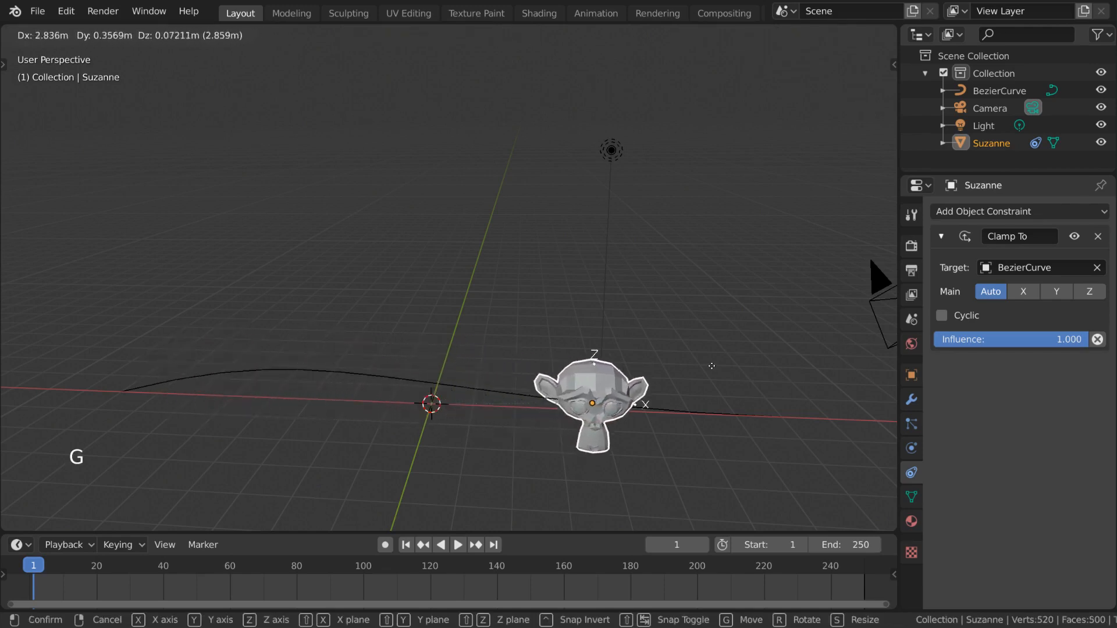
left_click(438, 377)
middle_click_drag(477, 381, 470, 431)
key("g")
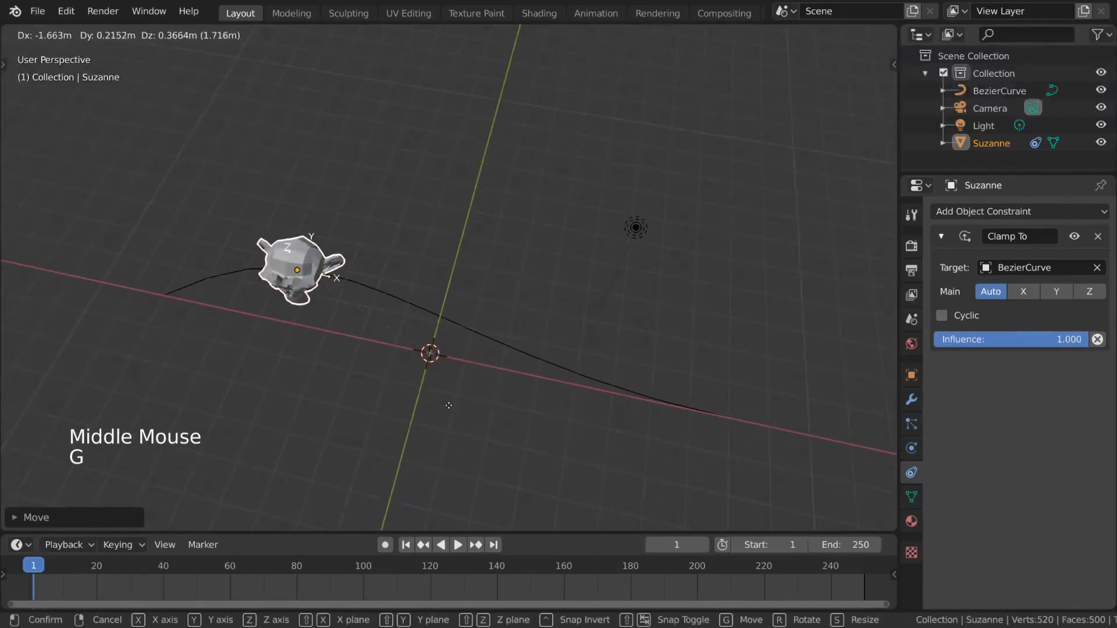
left_click(491, 417)
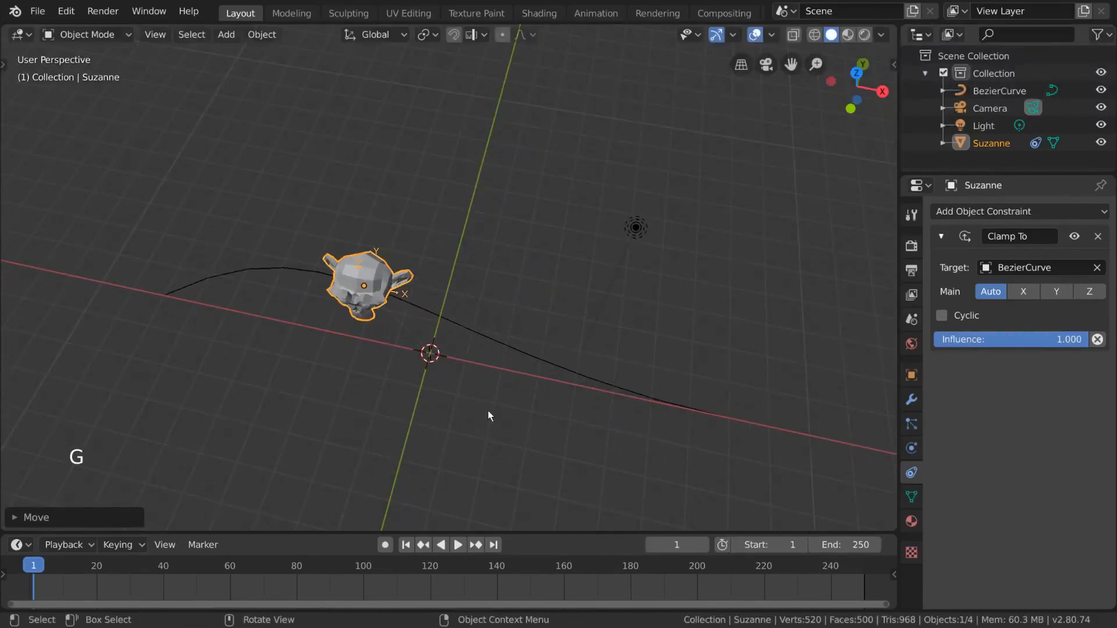
Reshape the Bezier curve in Edit Mode by rotating the control point at its +X end, then return to Object Mode
left_click(482, 337)
key("Tab")
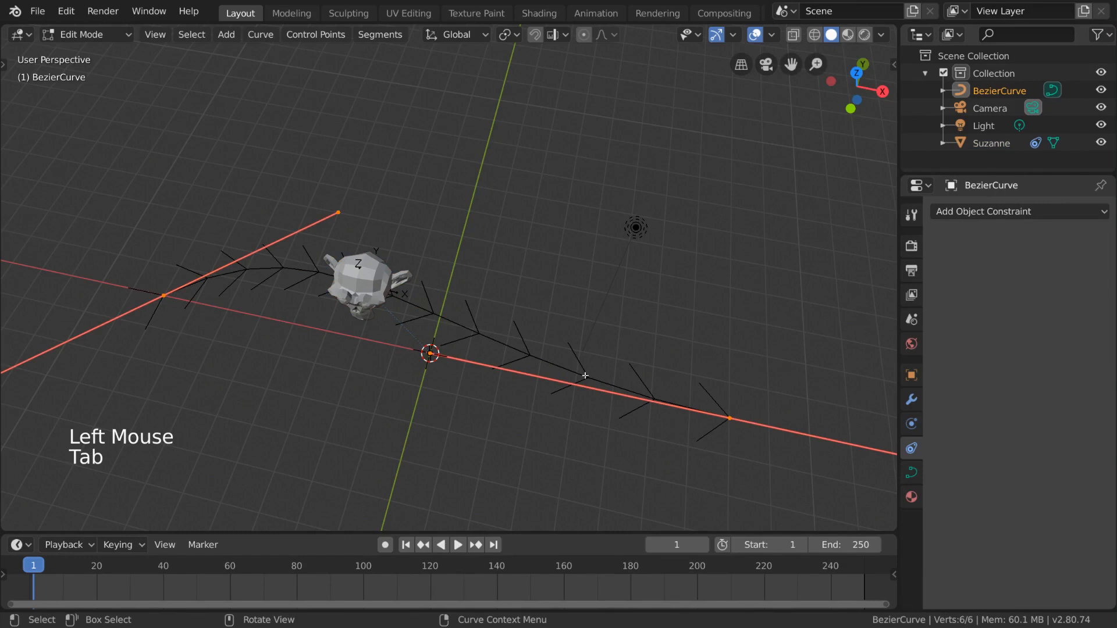
left_click(727, 415)
key("r")
left_click(717, 300)
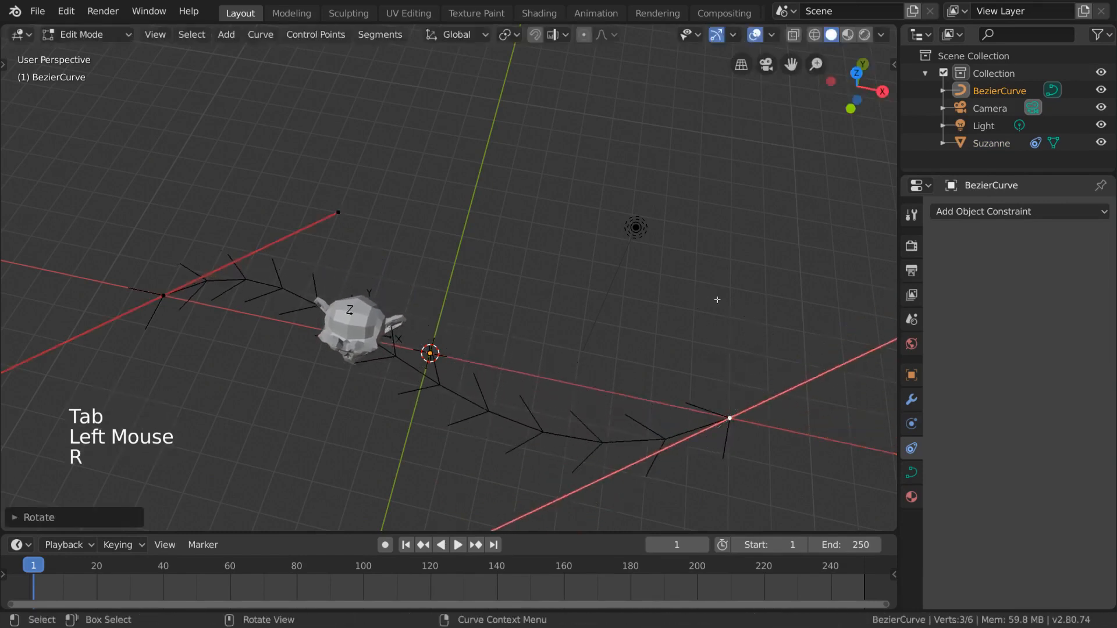
key("Tab")
Move the monkey along the reshaped curve to test that it follows the new bend
left_click(352, 337)
key("g")
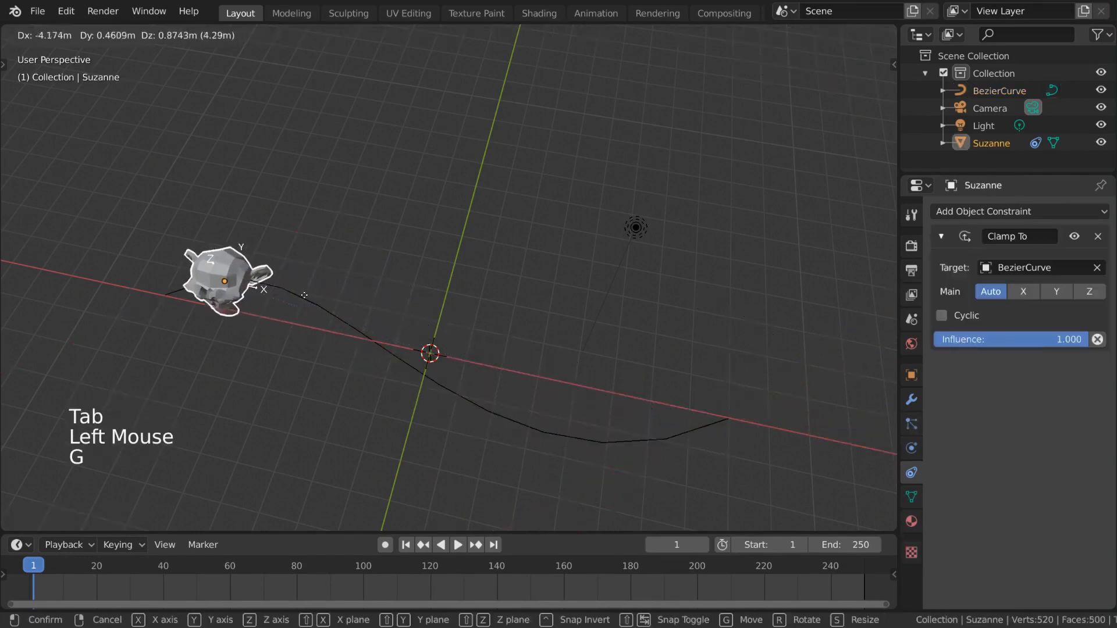
left_click(650, 350)
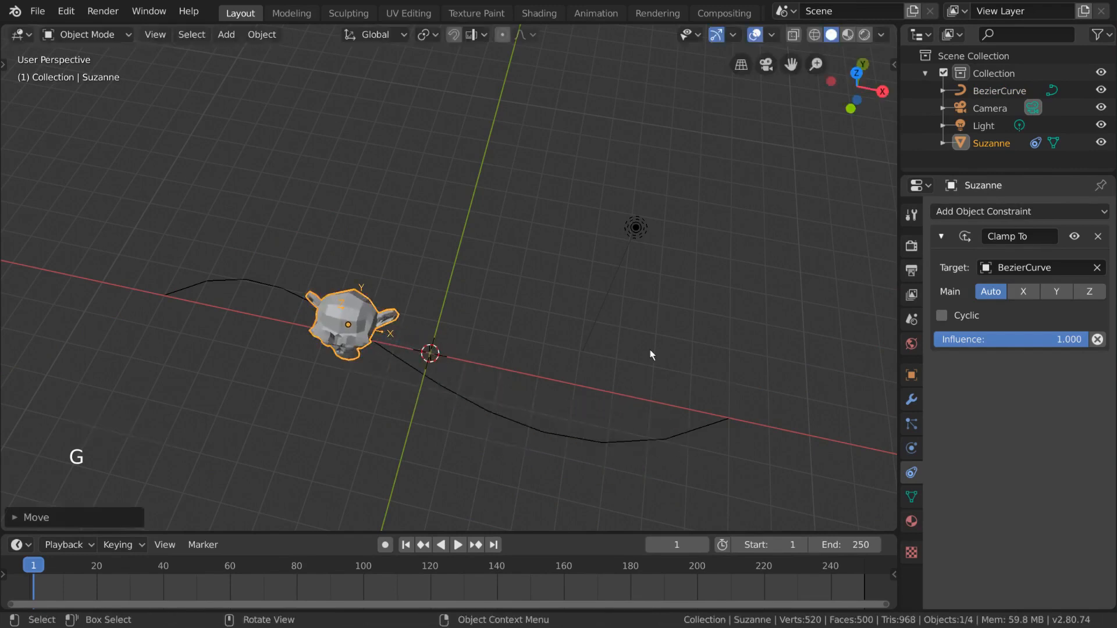
Enable Cyclic on the Clamp To constraint and move the monkey past the curve's ends to test the looping
left_click(941, 315)
key("g")
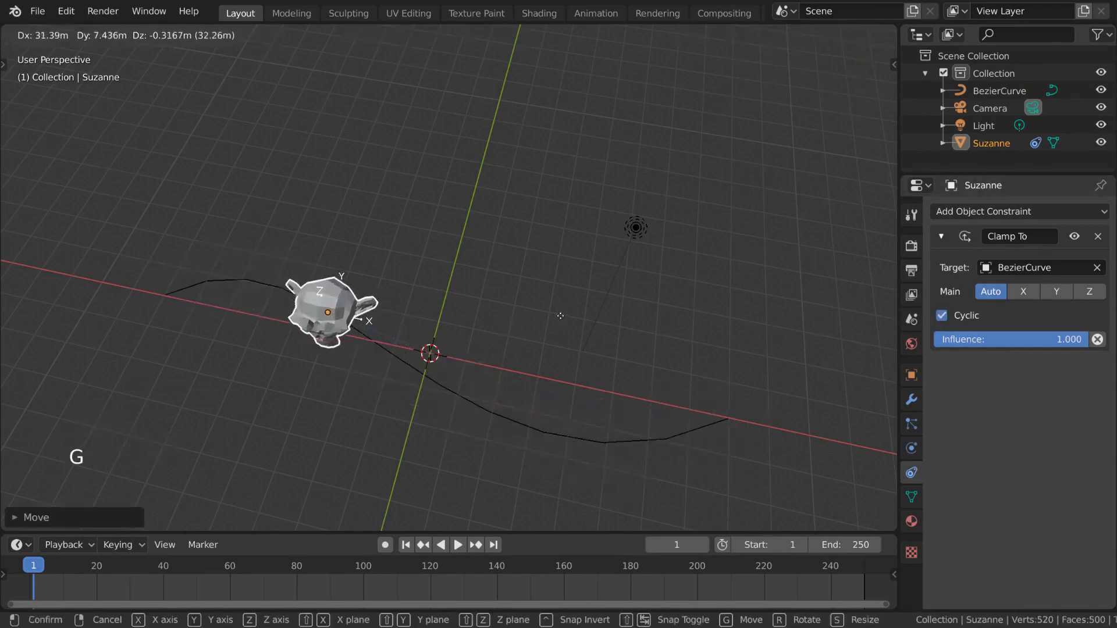
left_click(610, 311)
key("g")
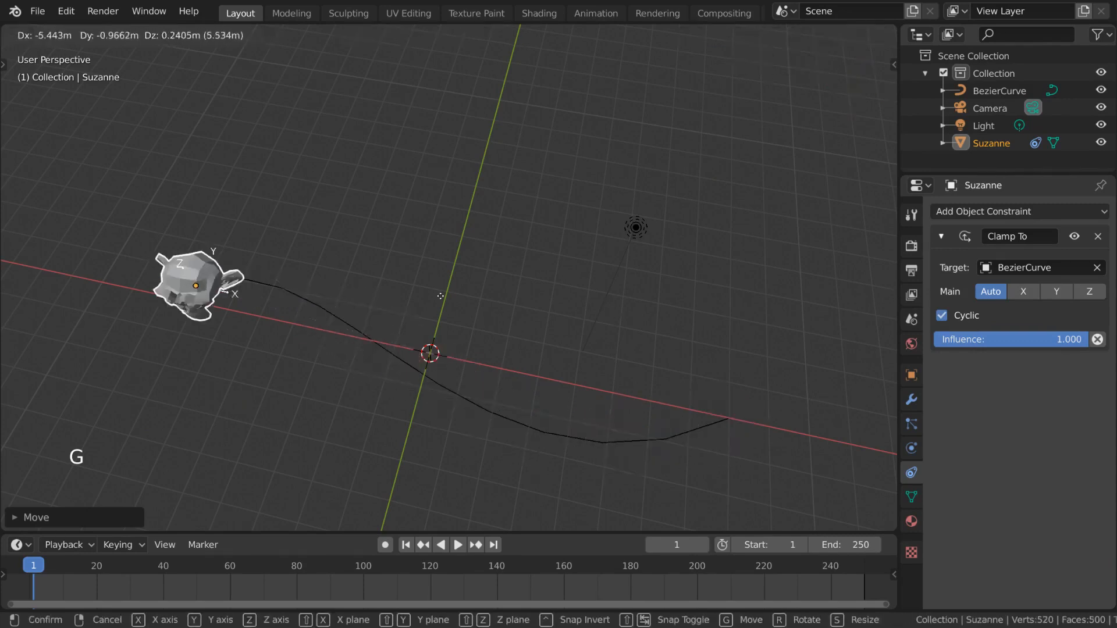
left_click(512, 300)
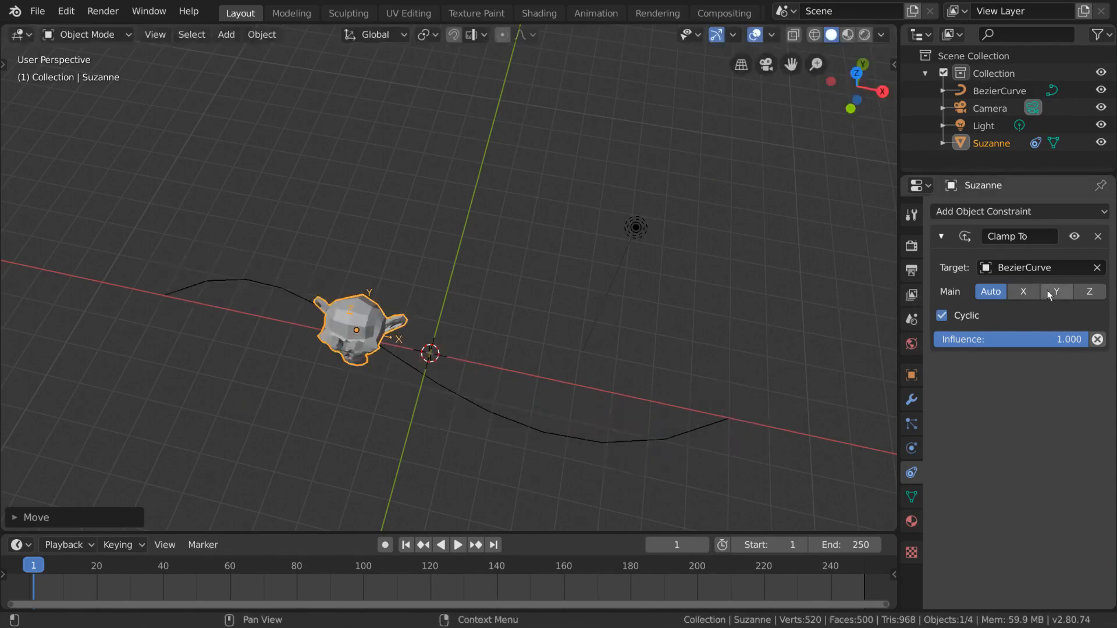
middle_click_drag(814, 375, 810, 345)
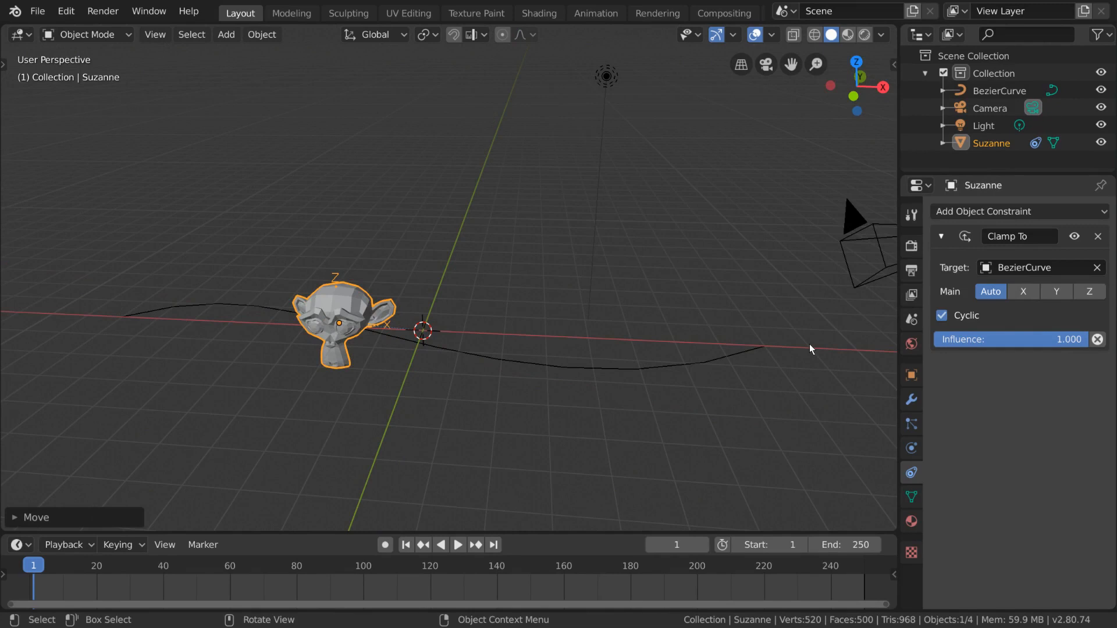